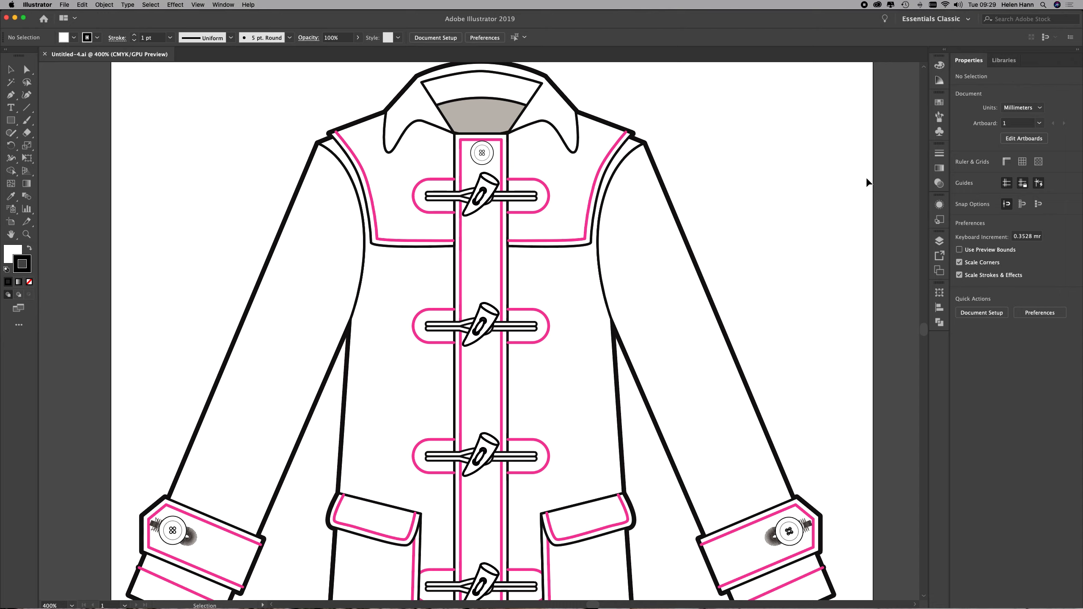
Draw a horizontal line segment 0.36 mm long at 0° in the blank area above the coat's shoulder.
{"action": "left_click", "coordinate": [26, 234]}
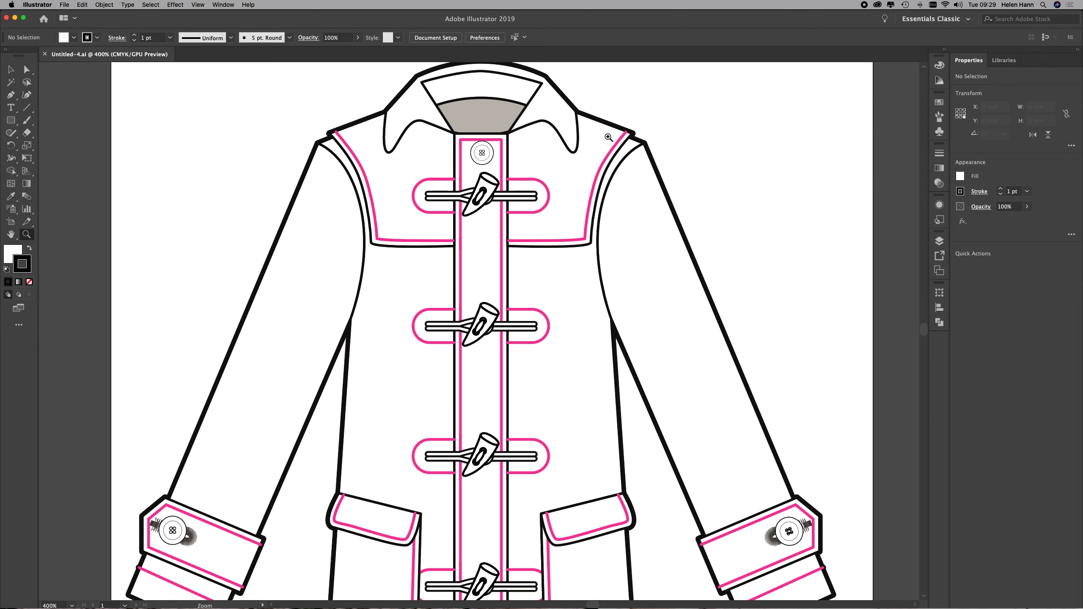
{"action": "left_click_drag", "start_coordinate": [609, 137], "coordinate": [528, 344]}
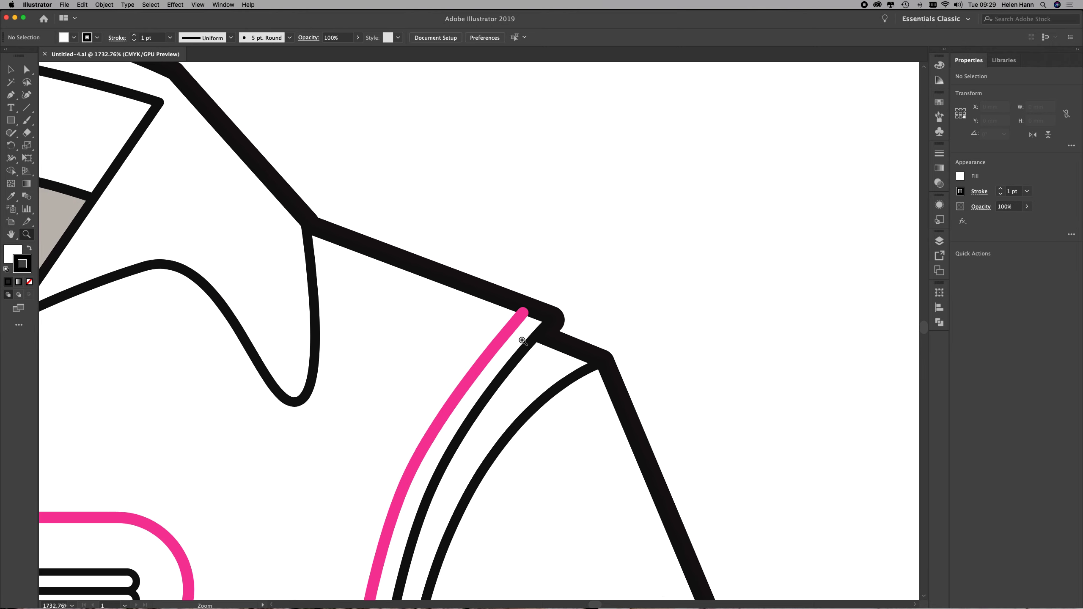
{"action": "left_click_drag", "start_coordinate": [510, 332], "coordinate": [566, 346]}
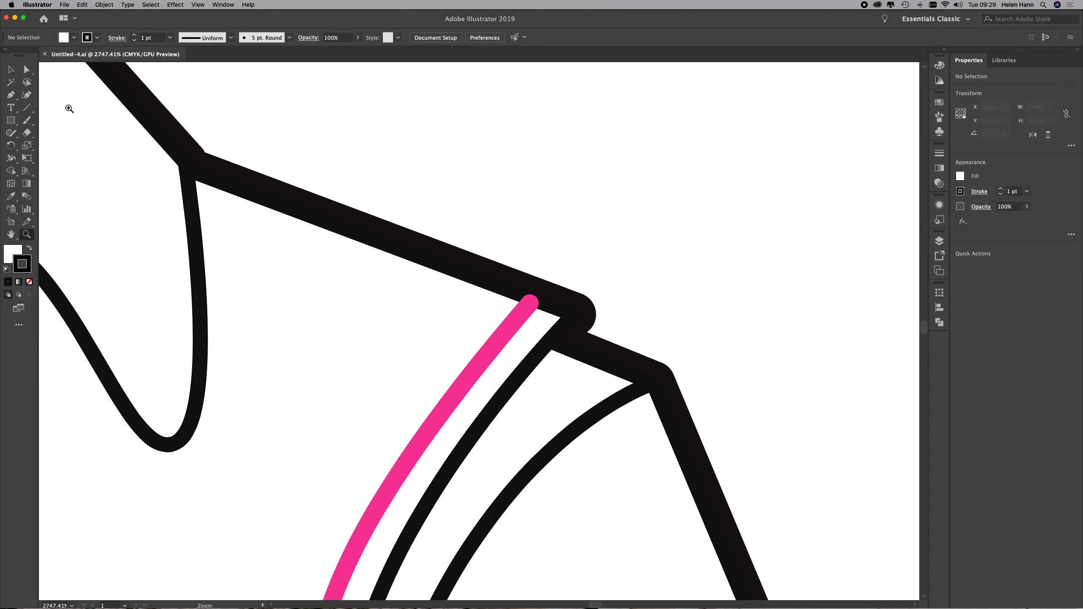
{"action": "left_click", "coordinate": [26, 111]}
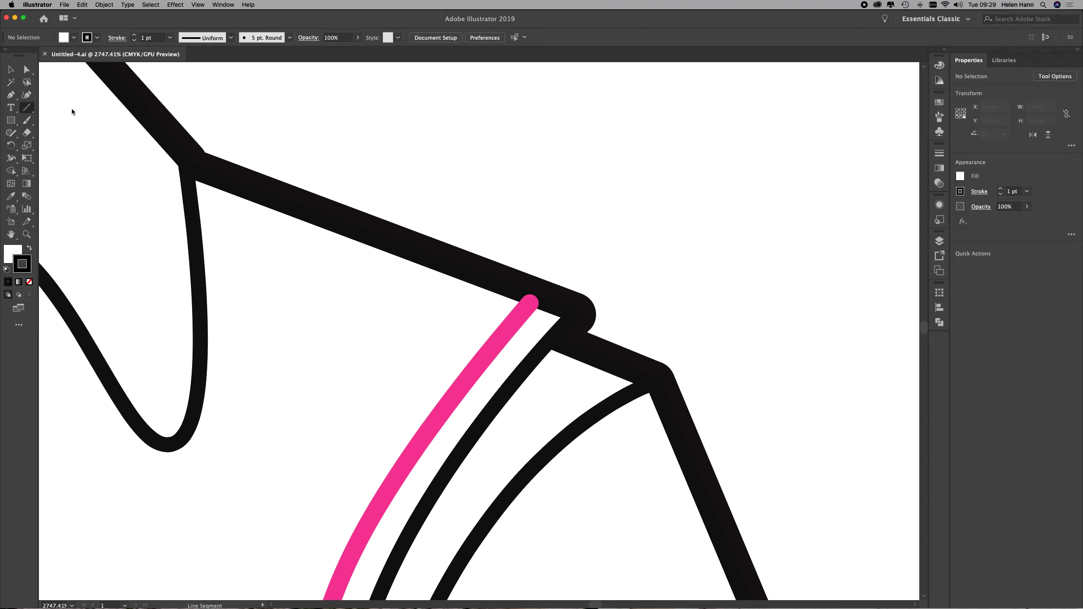
{"action": "left_click", "coordinate": [543, 179]}
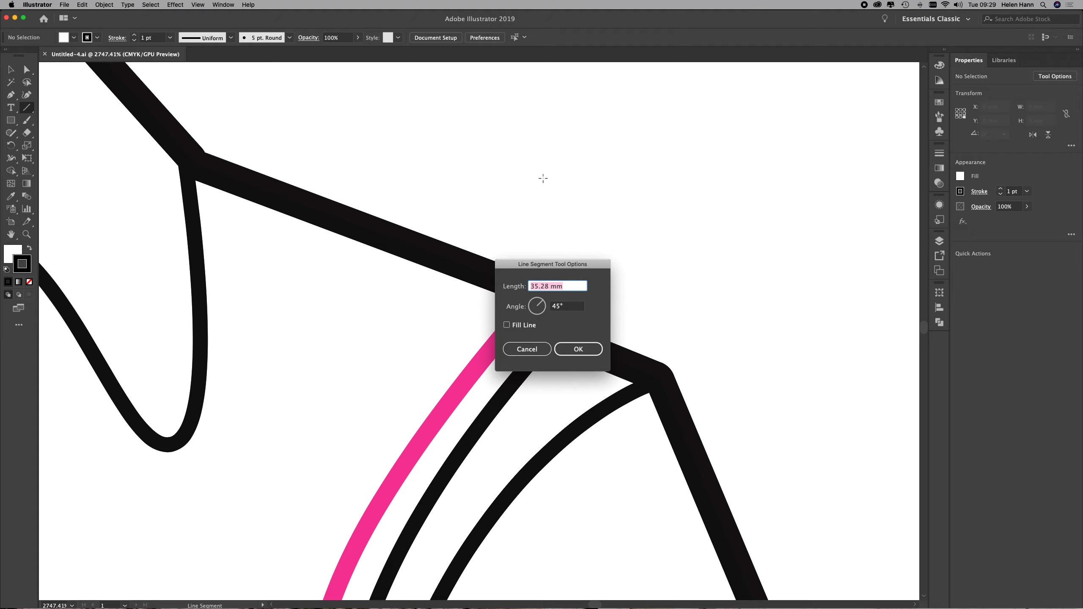
{"action": "type", "text": "1pt"}
{"action": "key", "text": "Tab"}
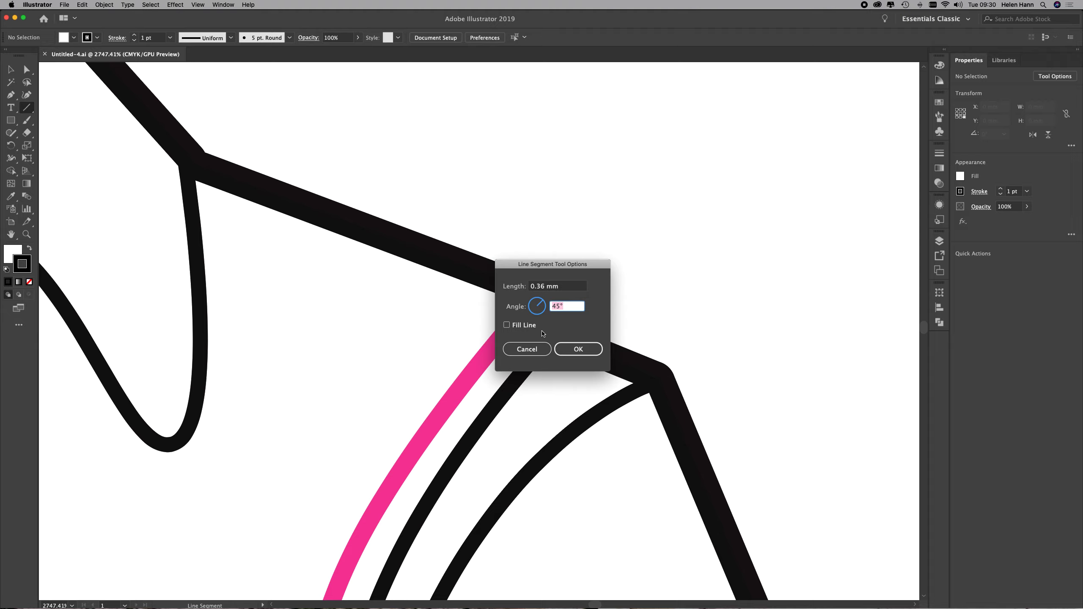
{"action": "type", "text": "0"}
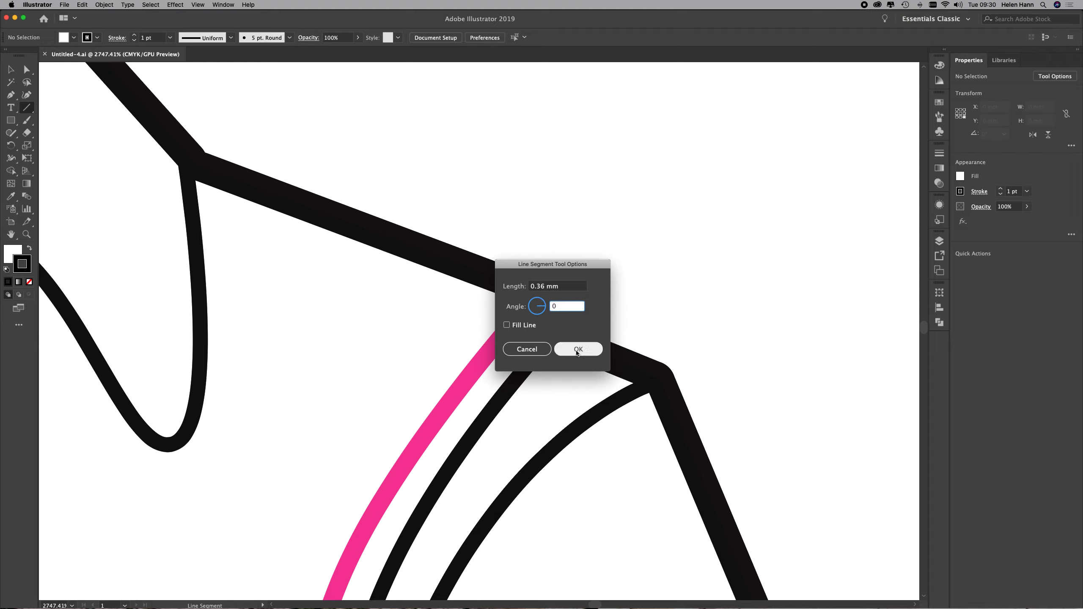
{"action": "left_click", "coordinate": [595, 349]}
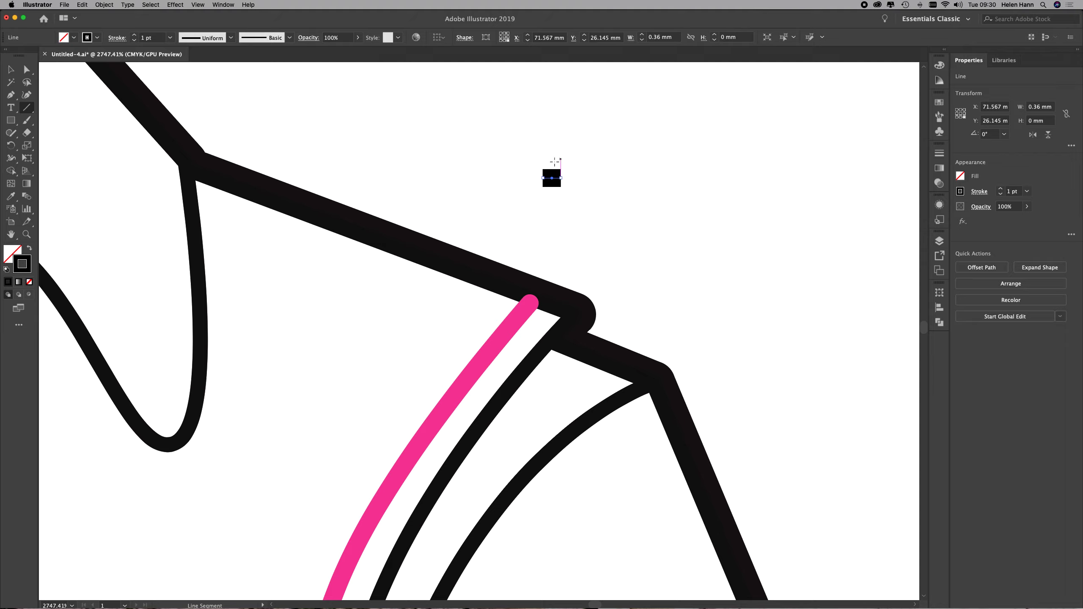
Give the short line a 0.25 pt stroke with round caps and round joins.
{"action": "key", "text": "z"}
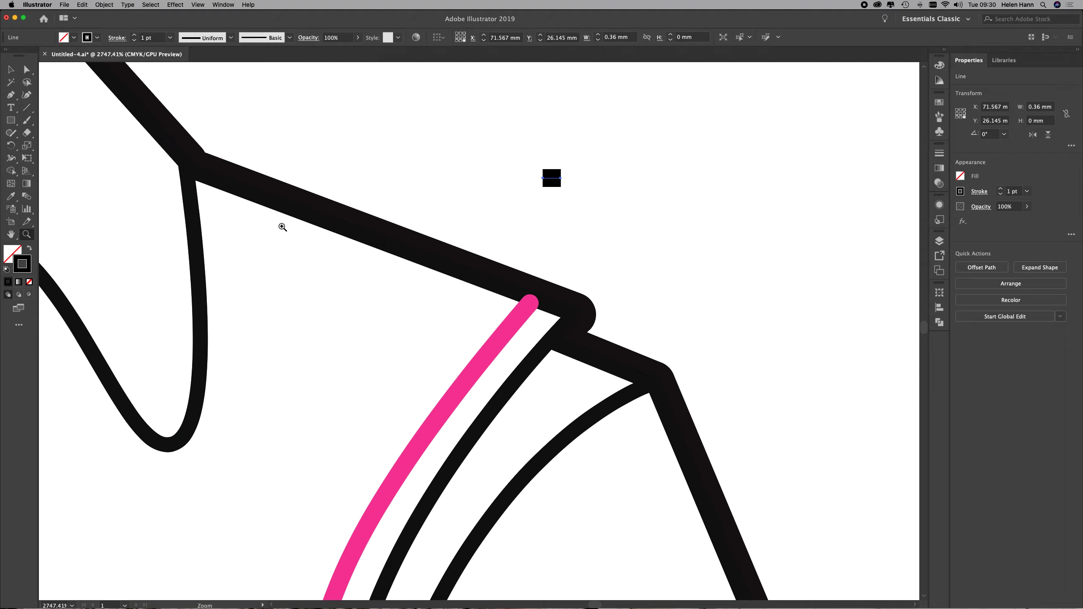
{"action": "left_click", "coordinate": [563, 190]}
{"action": "left_click_drag", "start_coordinate": [564, 191], "coordinate": [643, 209]}
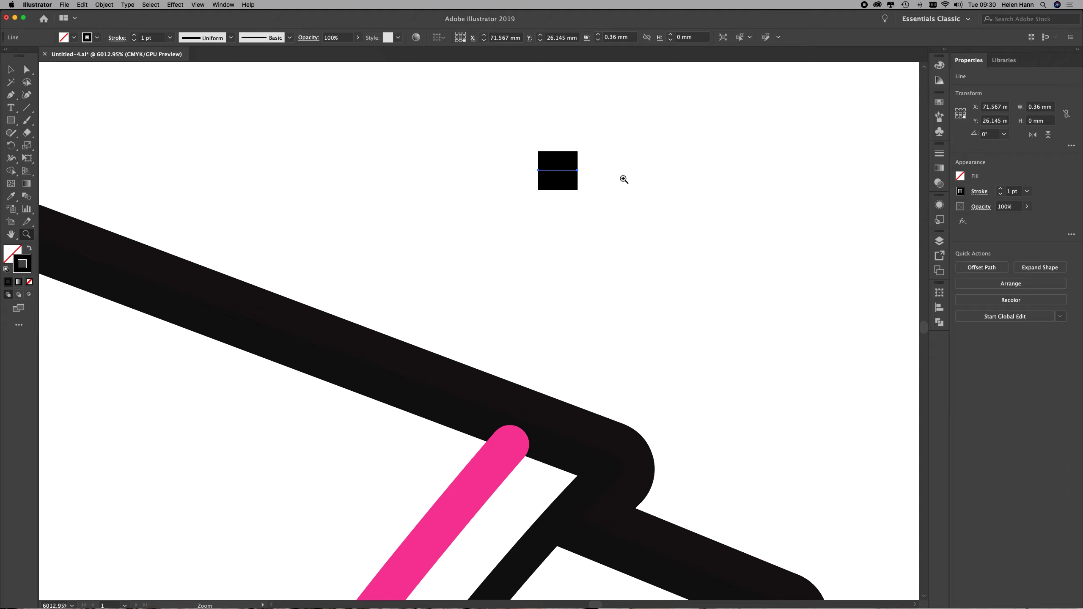
{"action": "left_click", "coordinate": [941, 156]}
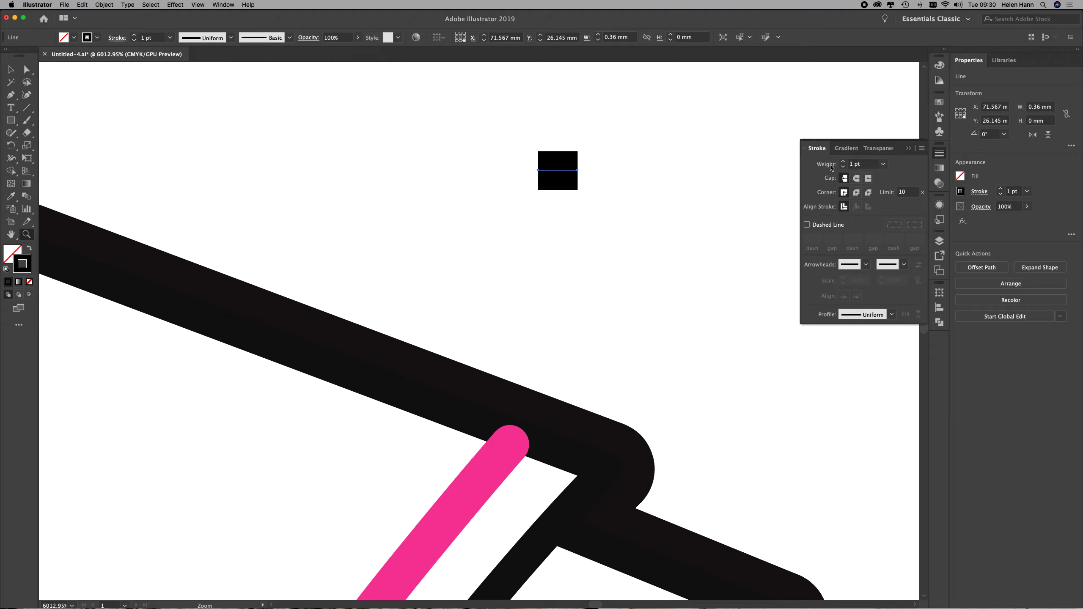
{"action": "left_click", "coordinate": [882, 164]}
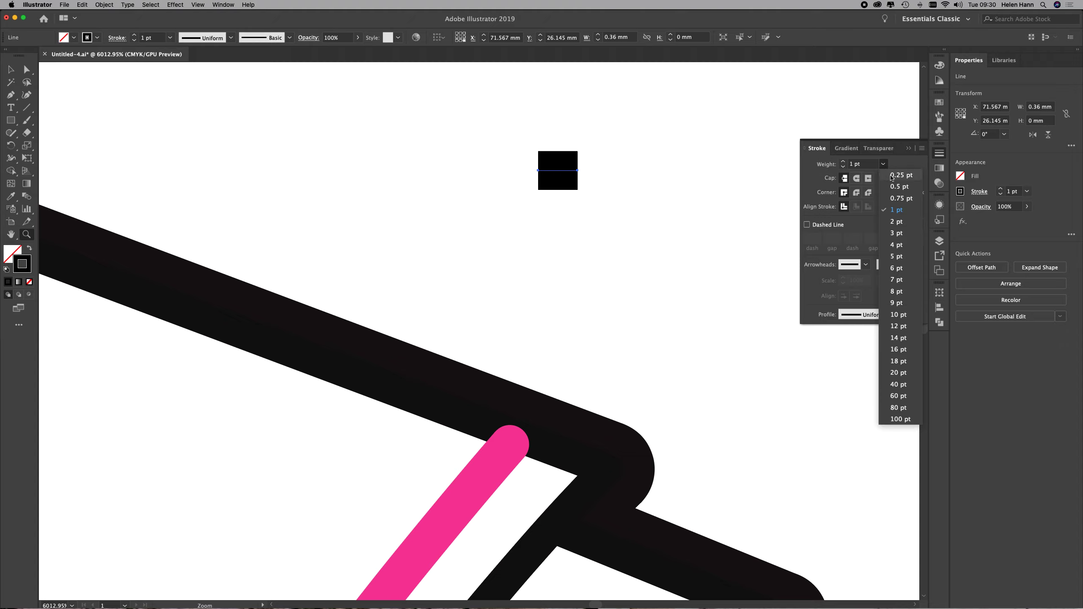
{"action": "left_click", "coordinate": [892, 175]}
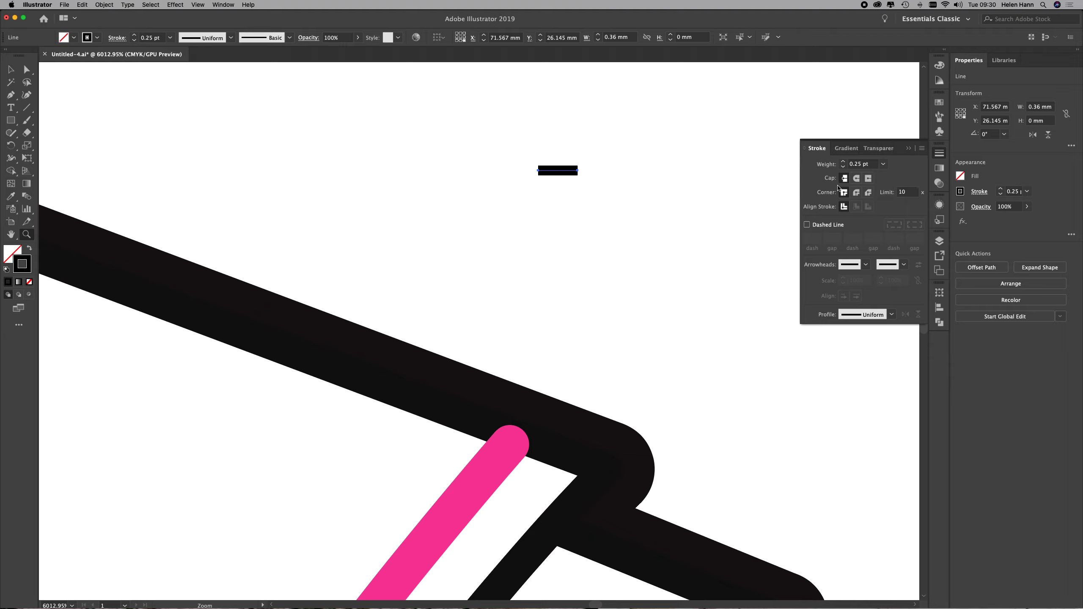
{"action": "left_click", "coordinate": [857, 179]}
{"action": "left_click", "coordinate": [856, 192]}
Duplicate the short line vertically, placing the copy about 0.42 mm below the original.
{"action": "key", "text": "v"}
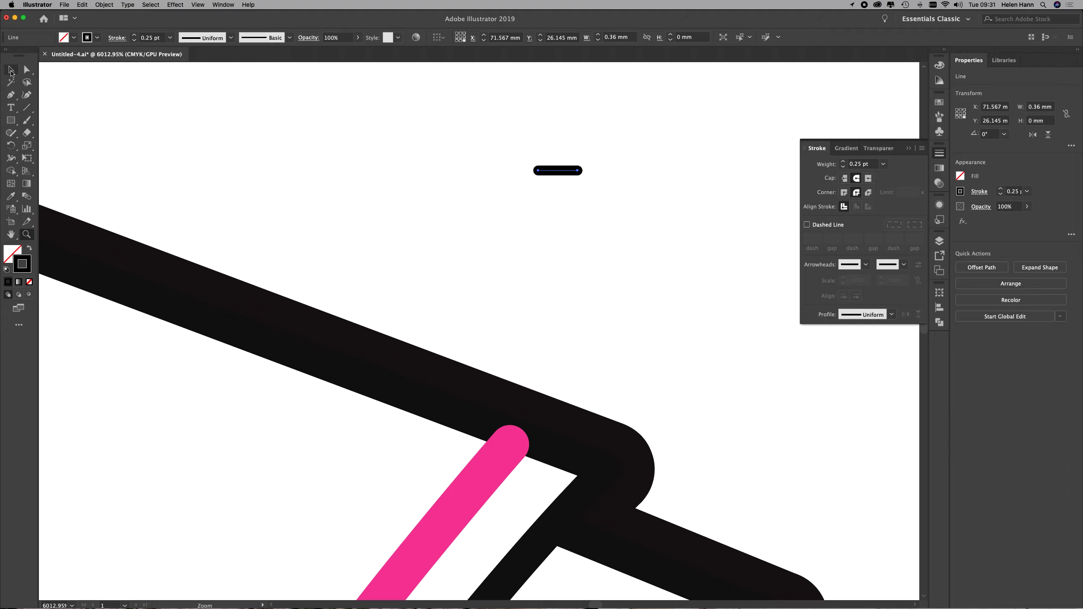
{"action": "left_click", "coordinate": [323, 210]}
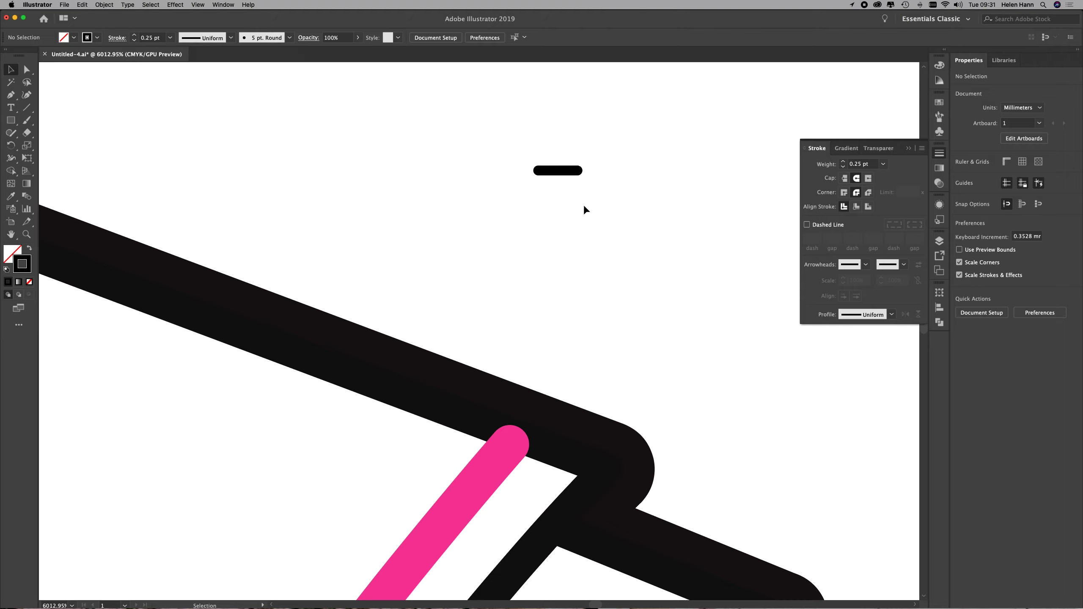
{"action": "left_click", "coordinate": [559, 171]}
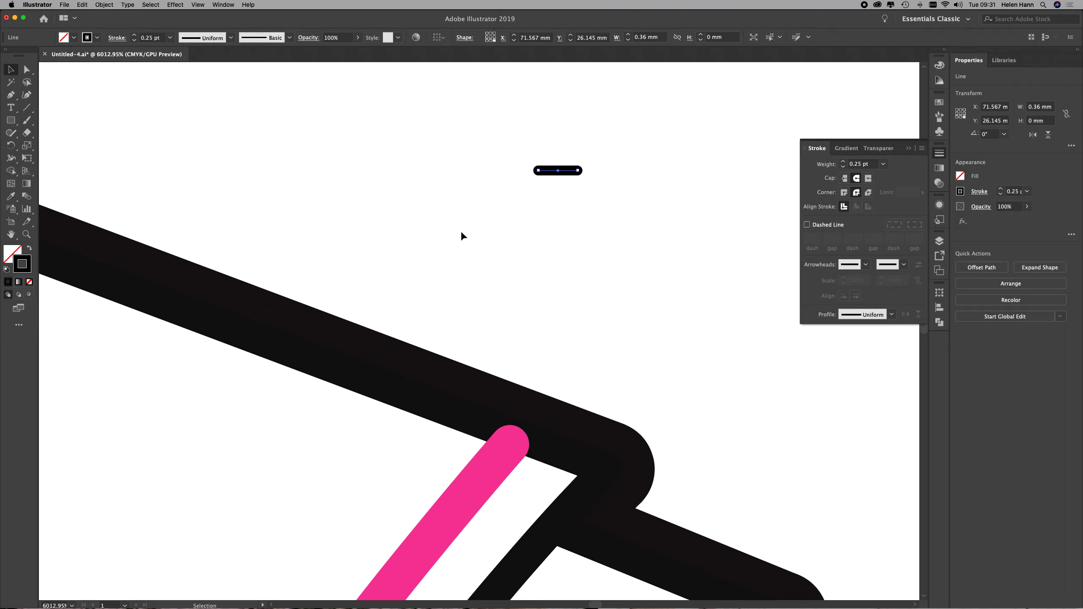
{"action": "left_click_drag", "start_coordinate": [565, 172], "coordinate": [568, 197]}
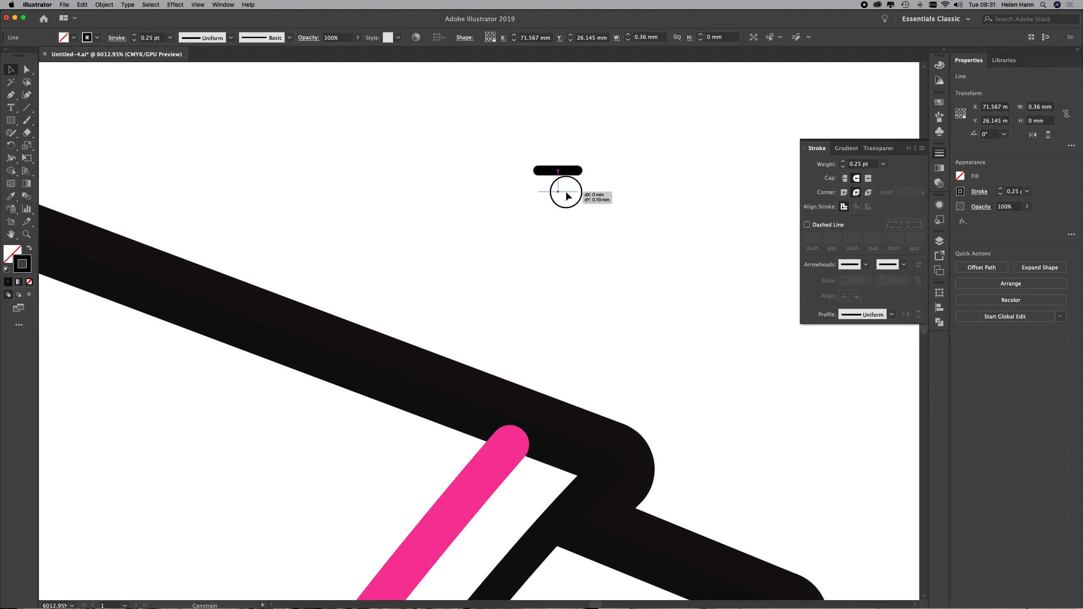
{"action": "left_click_drag", "start_coordinate": [567, 196], "coordinate": [560, 219]}
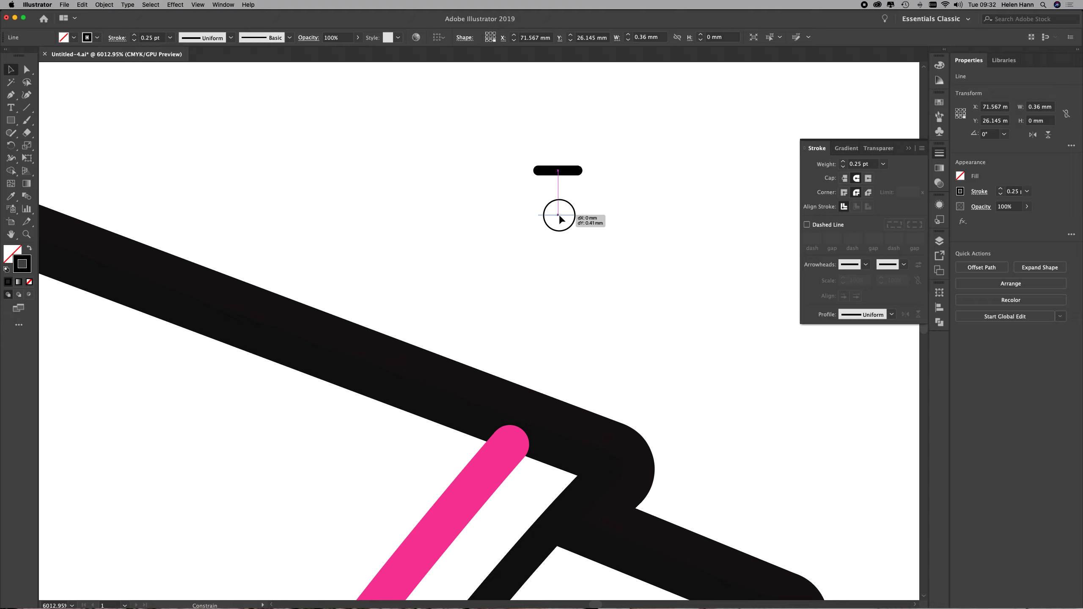
{"action": "key", "text": "alt"}
{"action": "left_click_drag", "start_coordinate": [560, 218], "coordinate": [560, 220]}
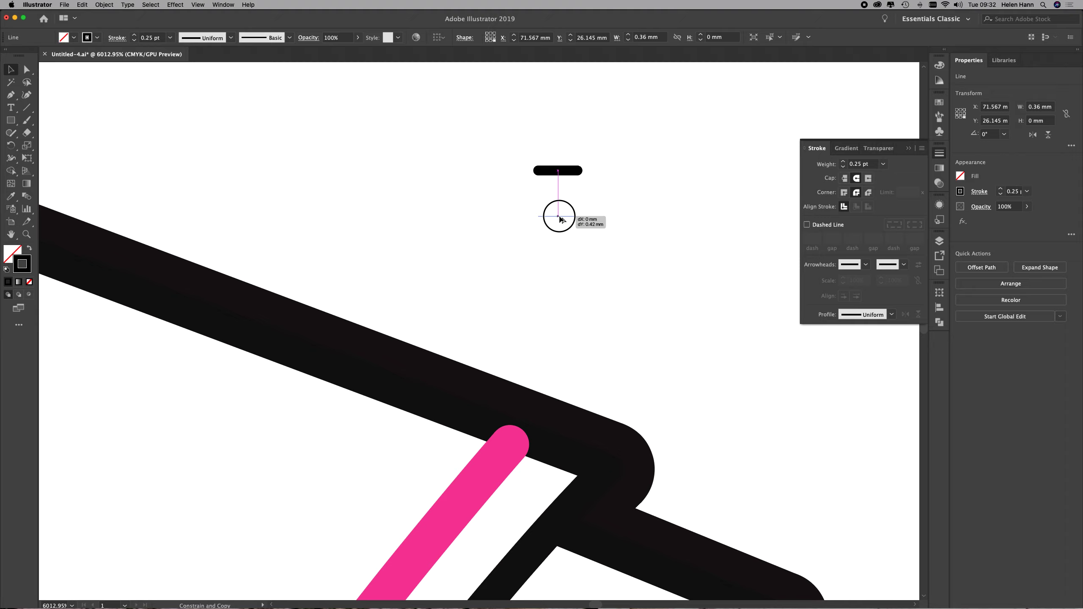
{"action": "left_click_drag", "start_coordinate": [560, 218], "coordinate": [560, 217]}
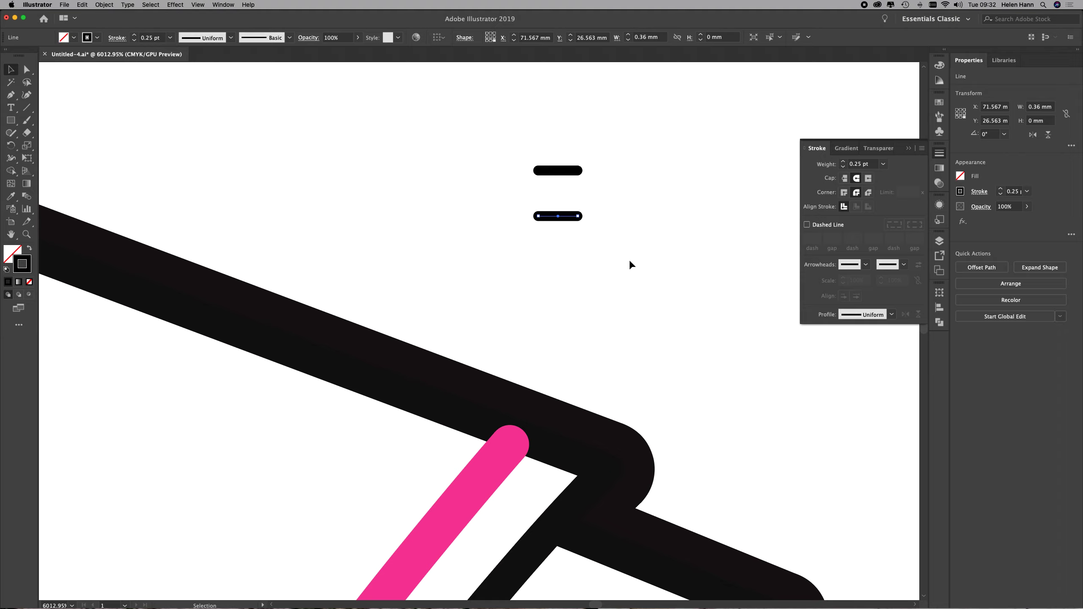
Select both short lines together and choose the Essentials Classic workspace.
{"action": "left_click", "coordinate": [633, 209]}
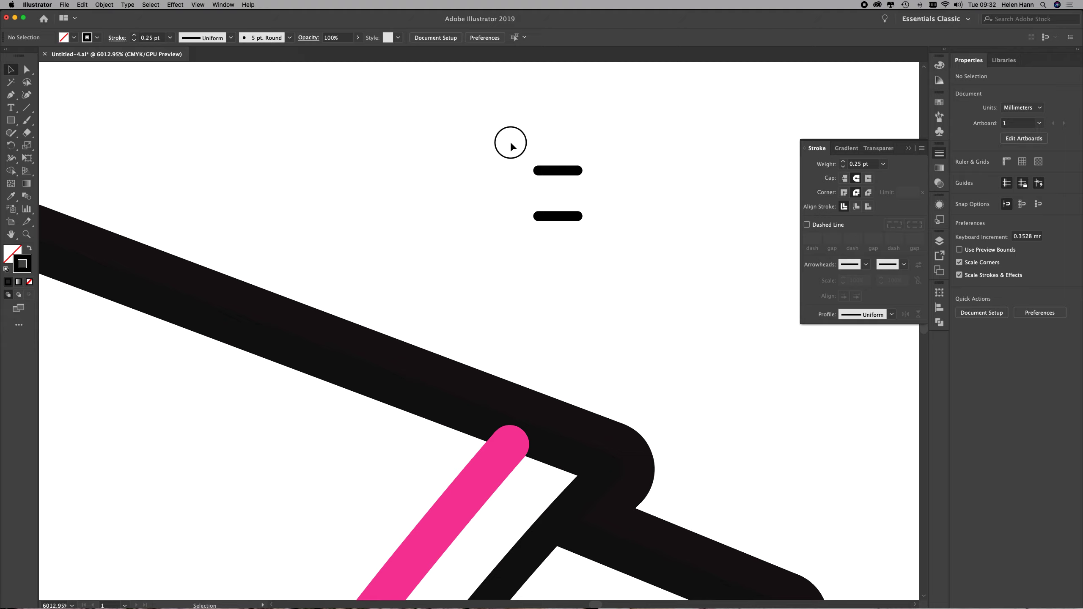
{"action": "left_click_drag", "start_coordinate": [511, 145], "coordinate": [608, 244]}
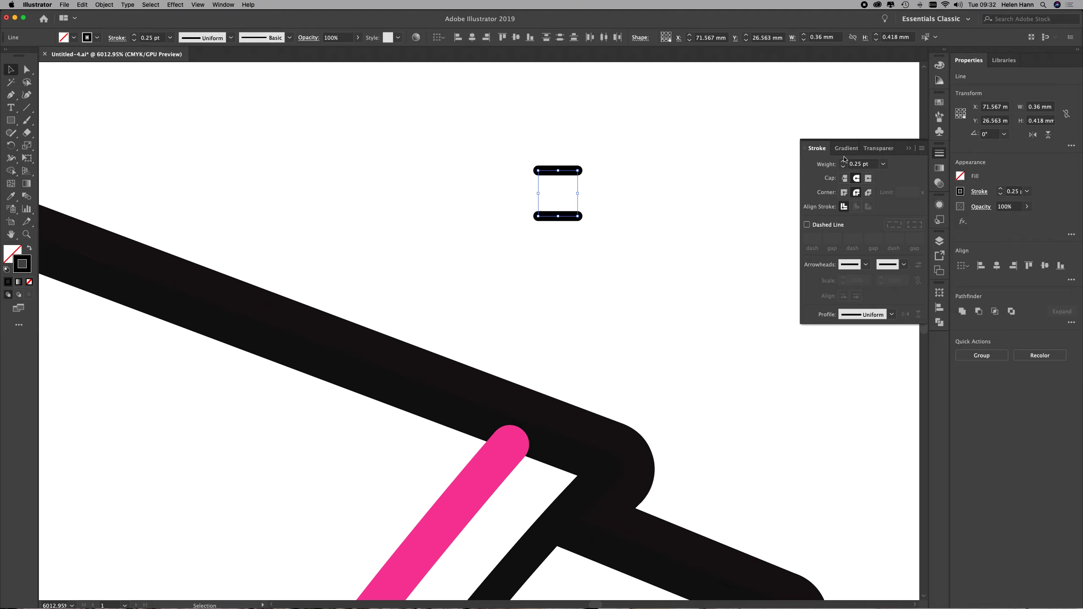
{"action": "left_click", "coordinate": [817, 148]}
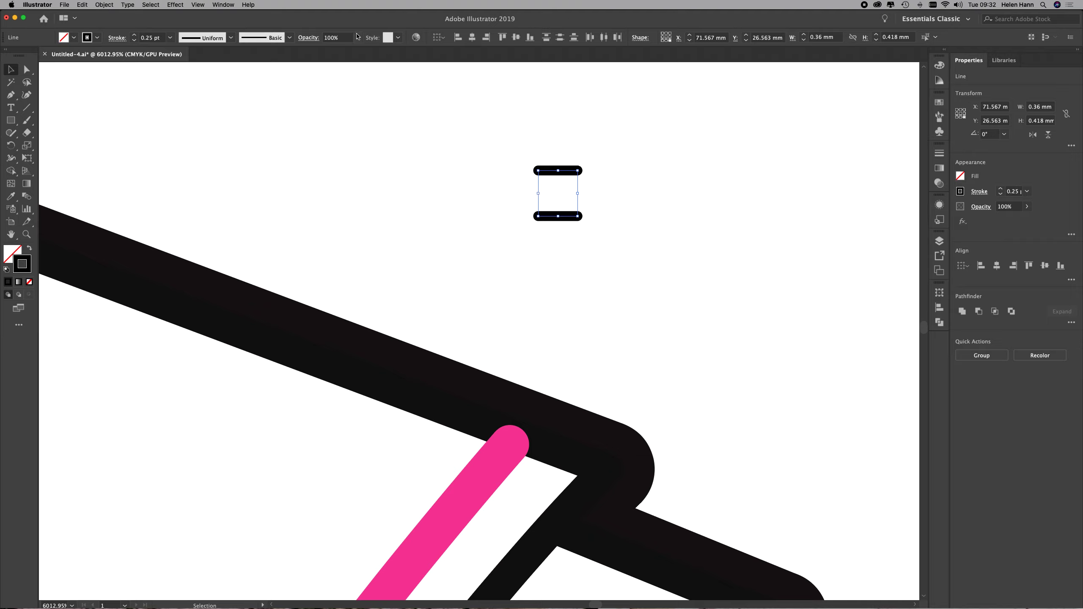
{"action": "left_click", "coordinate": [223, 4]}
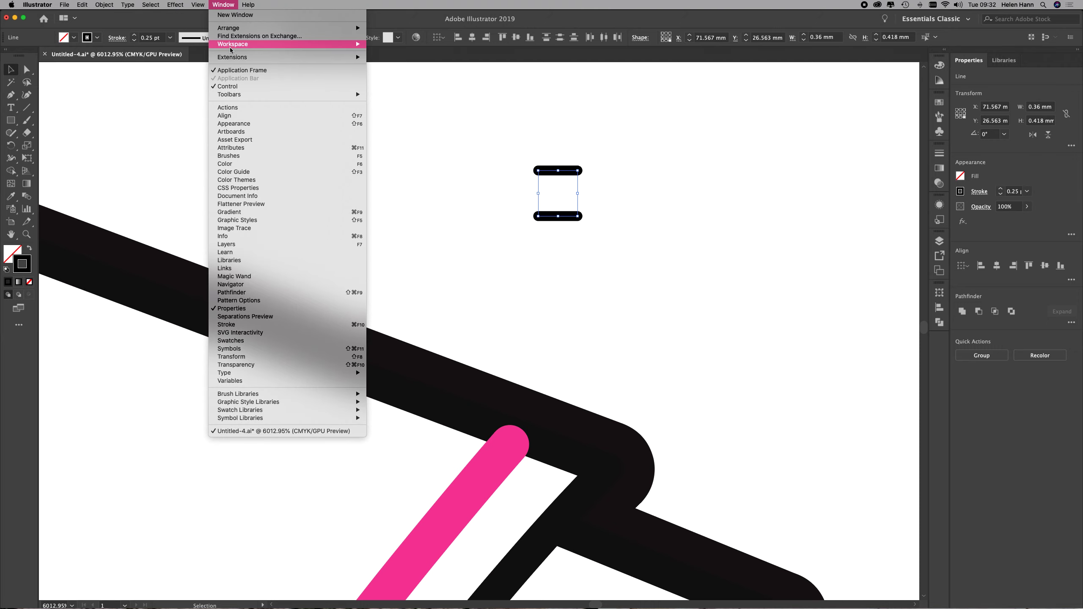
{"action": "mouse_move", "coordinate": [231, 46]}
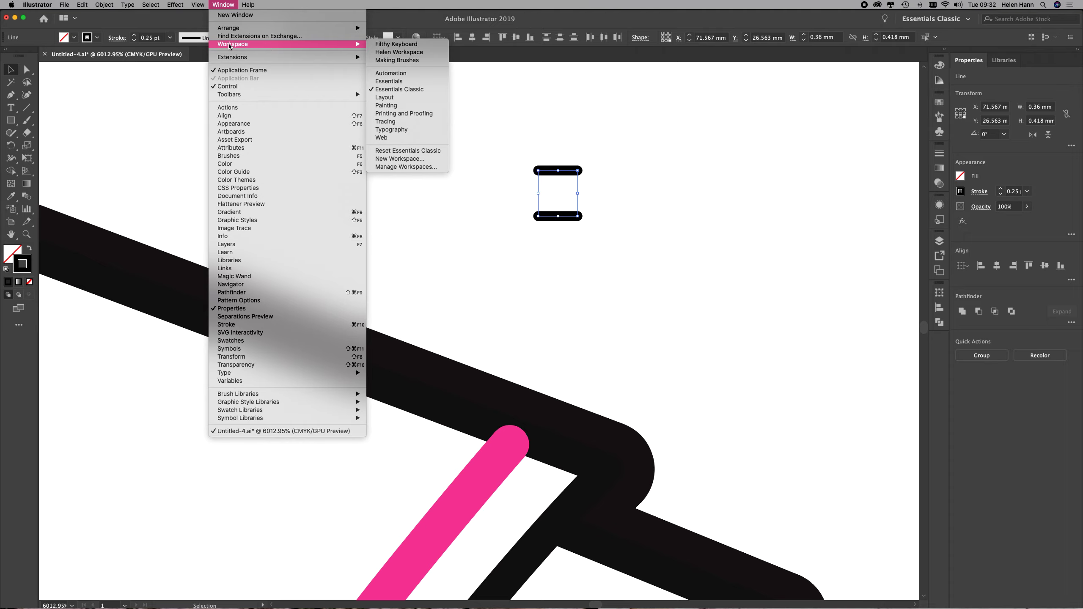
{"action": "left_click", "coordinate": [407, 90]}
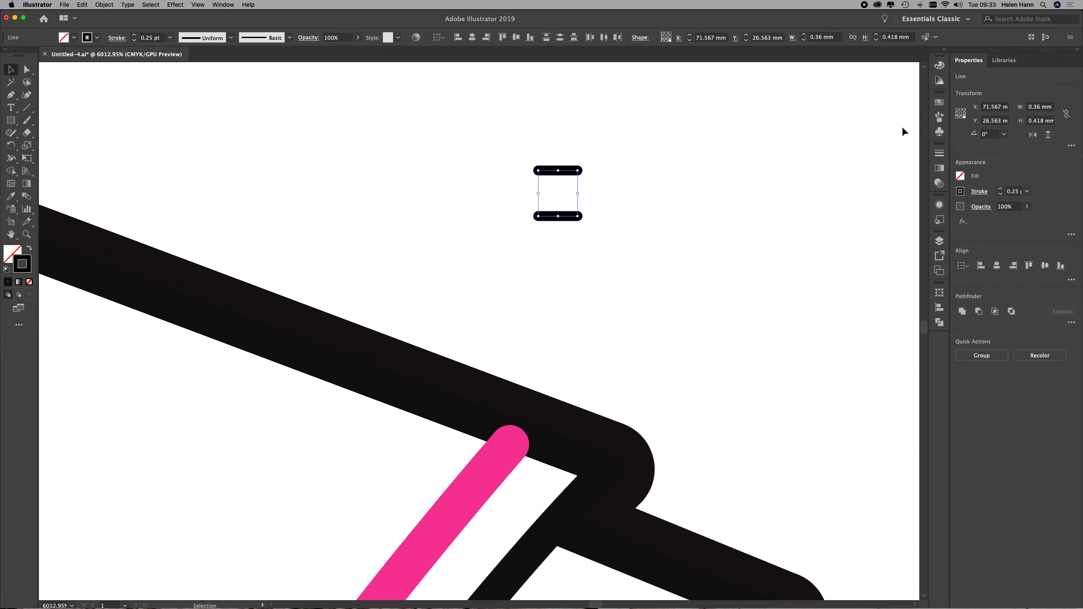
Start a new Pattern Brush from the two selected lines.
{"action": "left_click", "coordinate": [940, 116]}
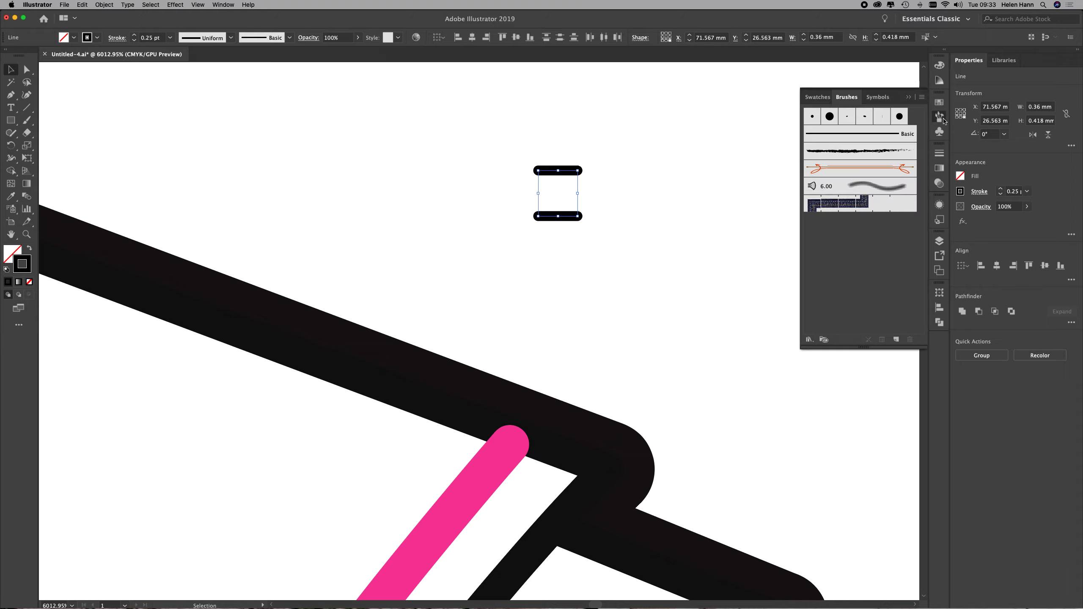
{"action": "left_click", "coordinate": [897, 340]}
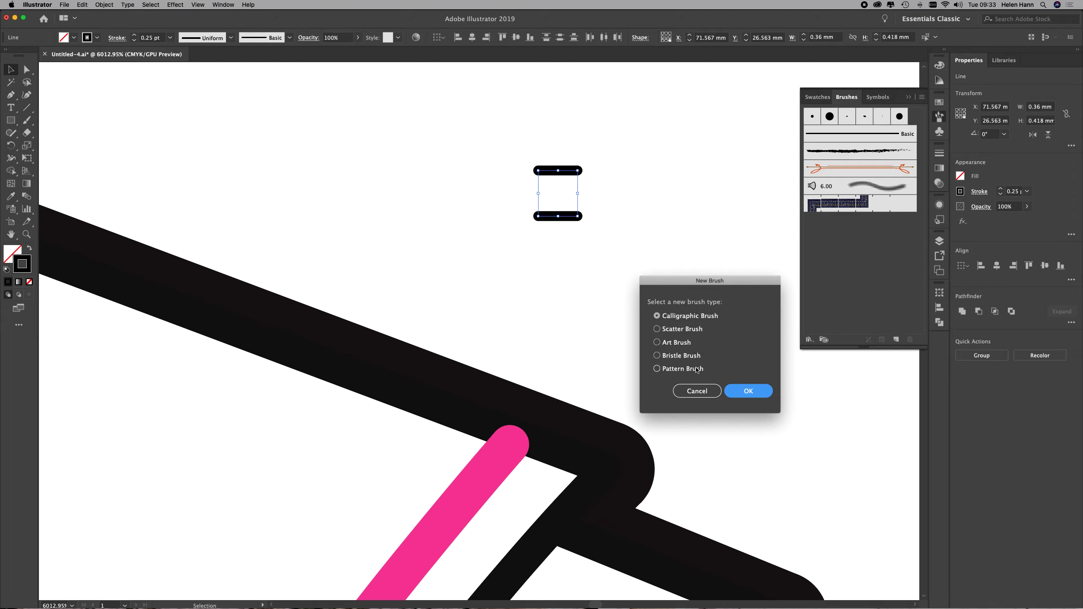
{"action": "left_click", "coordinate": [664, 370]}
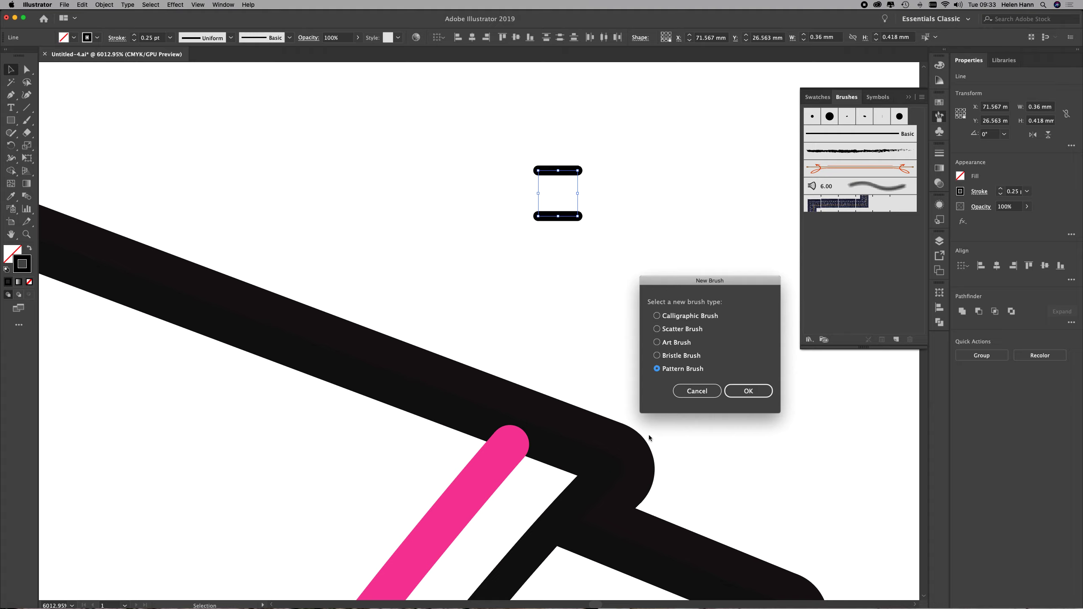
{"action": "left_click", "coordinate": [747, 393]}
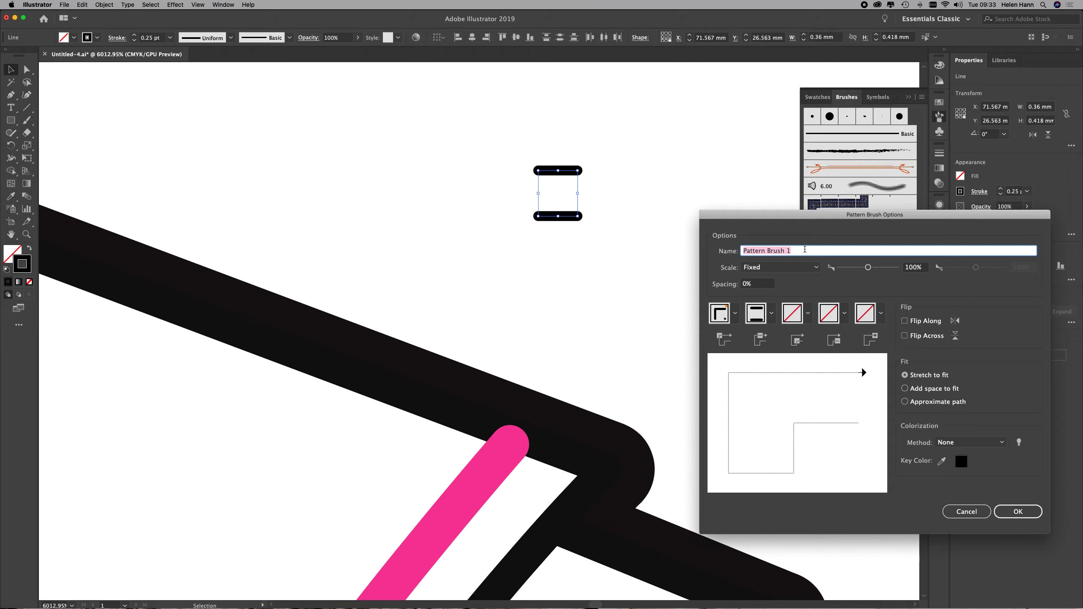
Name the pattern brush "Twin Needle Top Stitch 60", set its spacing to 60%, and create it.
{"action": "type", "text": "Twin Needle Top Stitch"}
{"action": "left_click", "coordinate": [759, 284]}
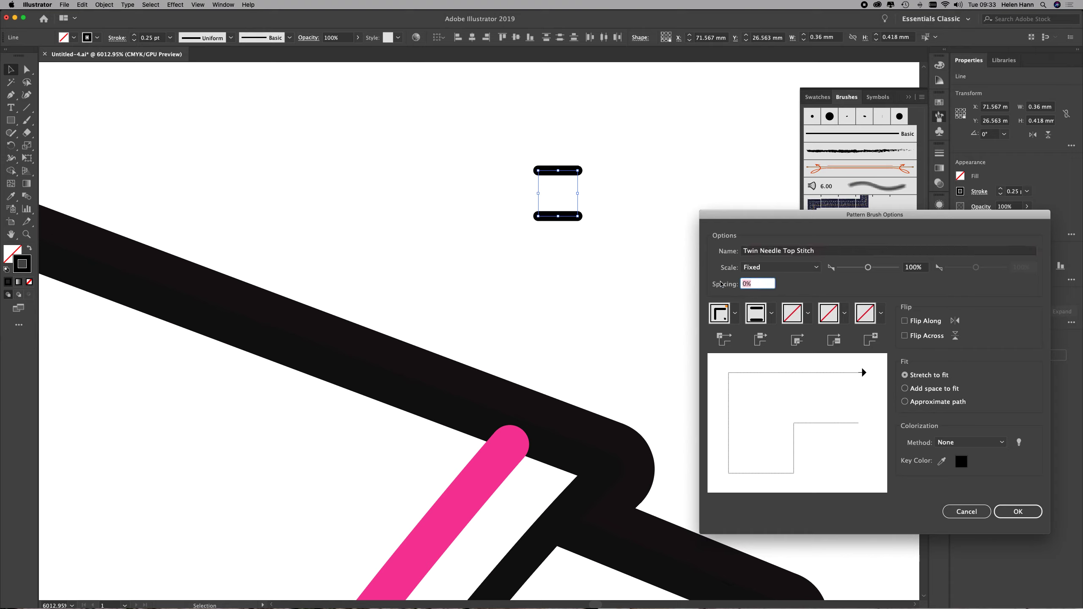
{"action": "type", "text": "60"}
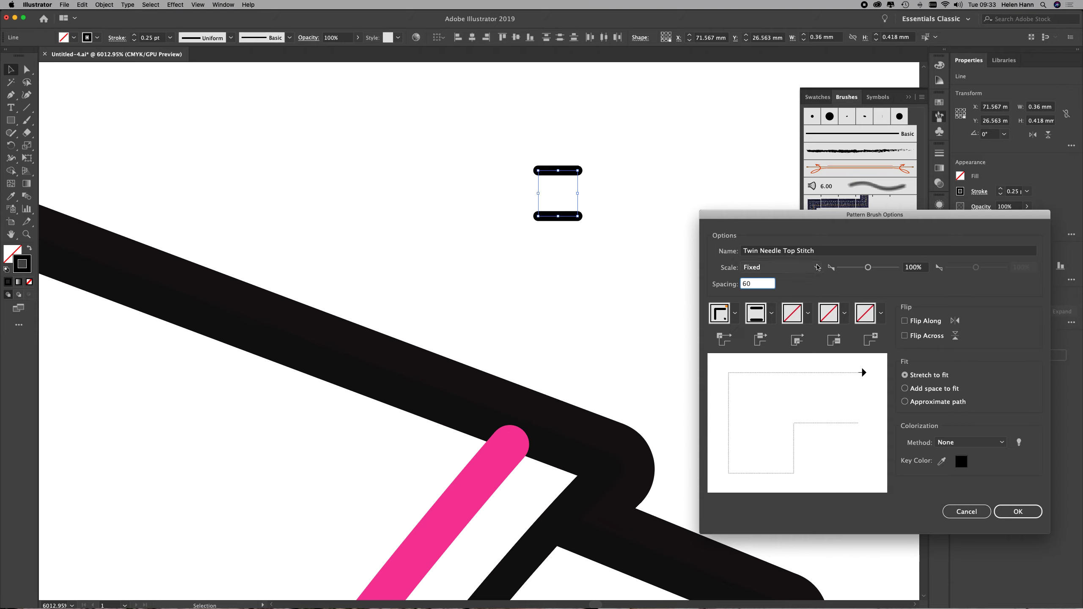
{"action": "left_click", "coordinate": [823, 250]}
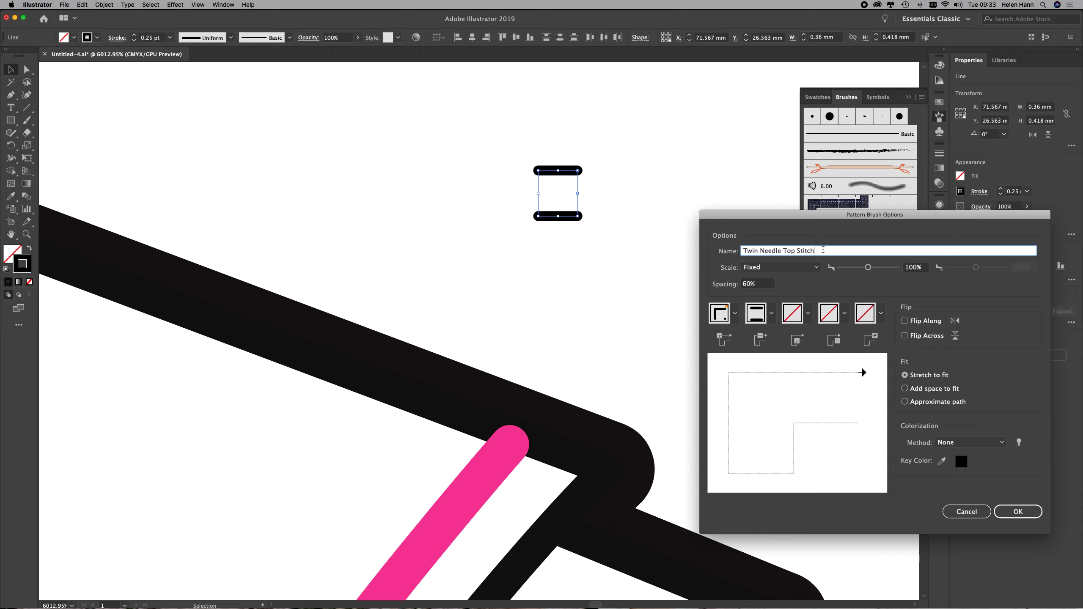
{"action": "type", "text": "60"}
{"action": "left_click", "coordinate": [1023, 517]}
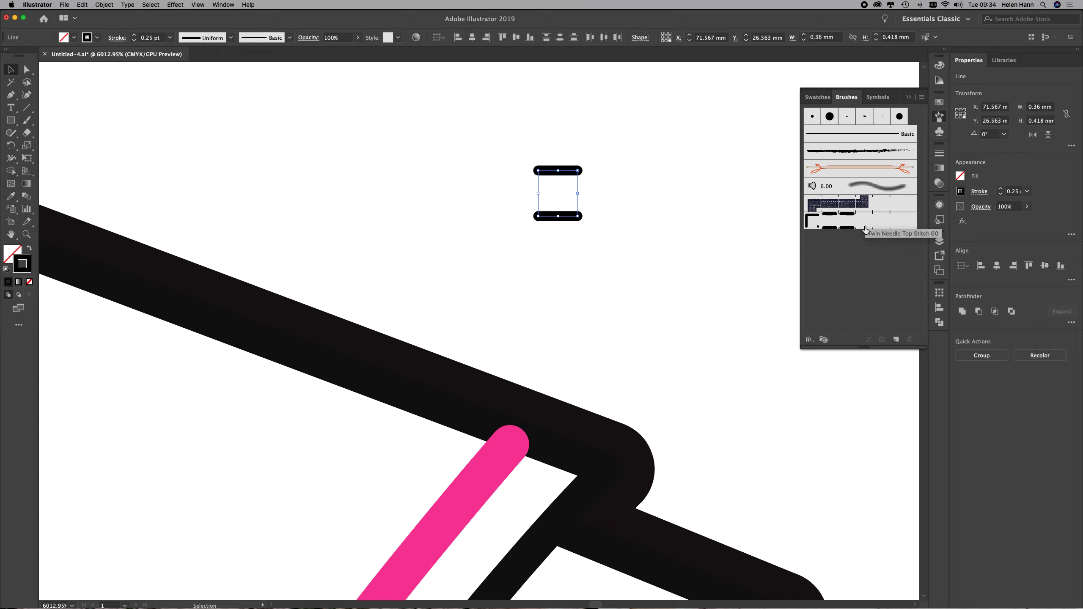
Apply the Twin Needle Top Stitch 60 brush to the pink stitch line on the left yoke of the coat.
{"action": "left_click", "coordinate": [340, 519], "text": "alt+super"}
{"action": "left_click", "coordinate": [388, 494], "text": "alt+super"}
{"action": "left_click", "coordinate": [390, 492], "text": "alt+super"}
{"action": "left_click", "coordinate": [389, 492], "text": "alt+super"}
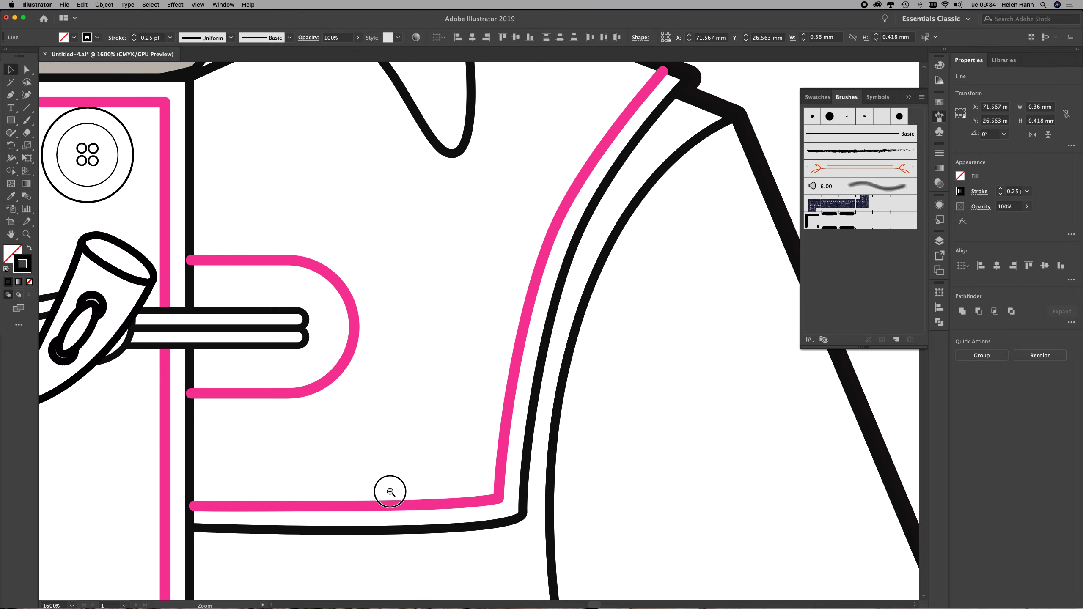
{"action": "left_click", "coordinate": [387, 490], "text": "alt+super"}
{"action": "left_click", "coordinate": [387, 476], "text": "alt+super"}
{"action": "left_click", "coordinate": [387, 474], "text": "alt+super"}
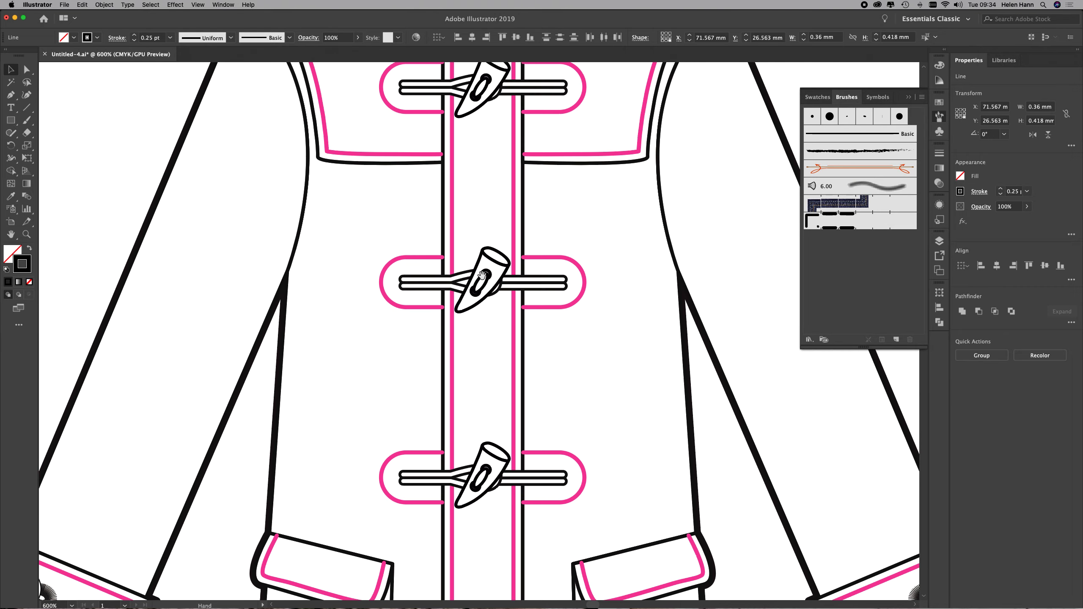
{"action": "left_click_drag", "start_coordinate": [488, 210], "coordinate": [477, 386]}
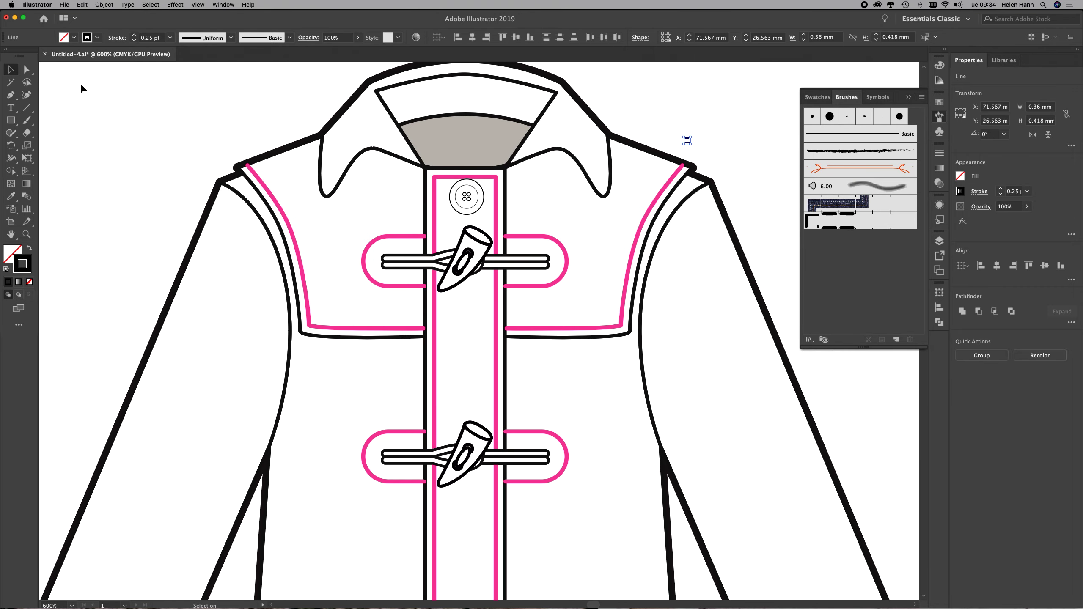
{"action": "left_click", "coordinate": [26, 70]}
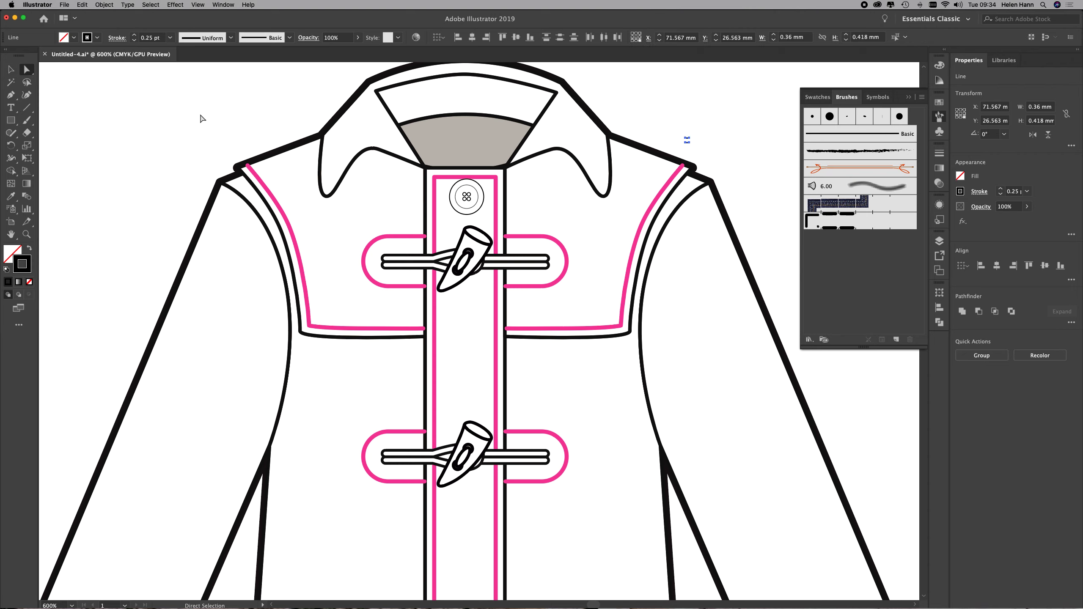
{"action": "left_click", "coordinate": [286, 215]}
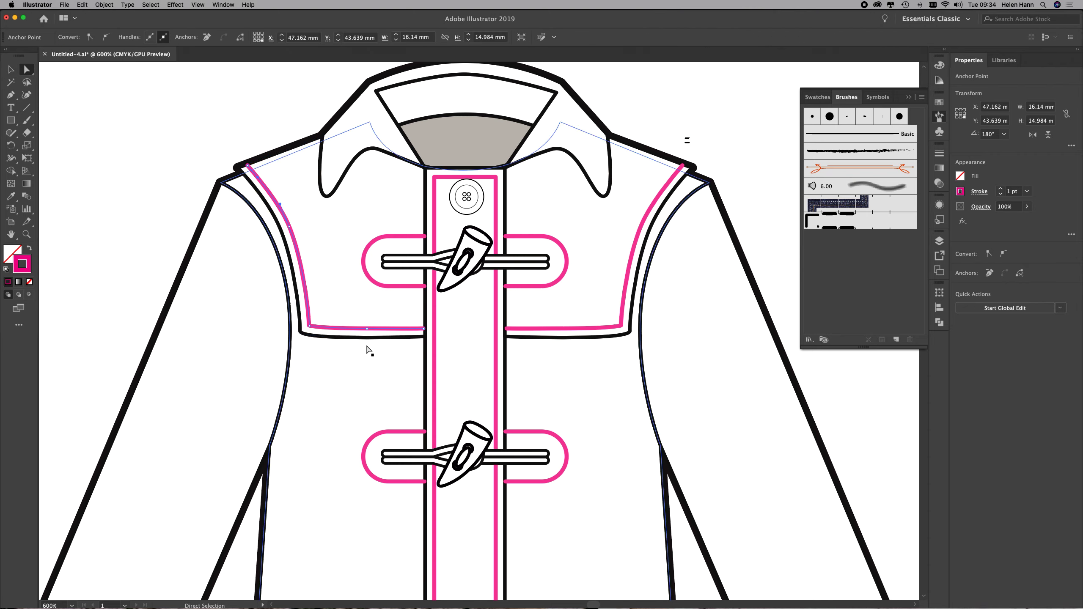
{"action": "left_click", "coordinate": [592, 339]}
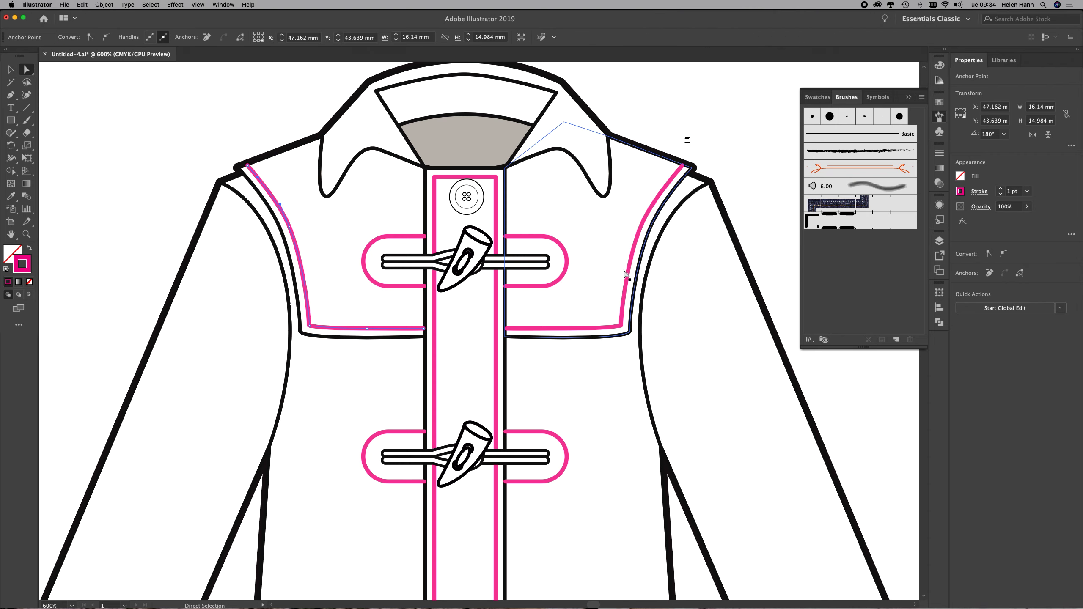
{"action": "left_click", "coordinate": [460, 353]}
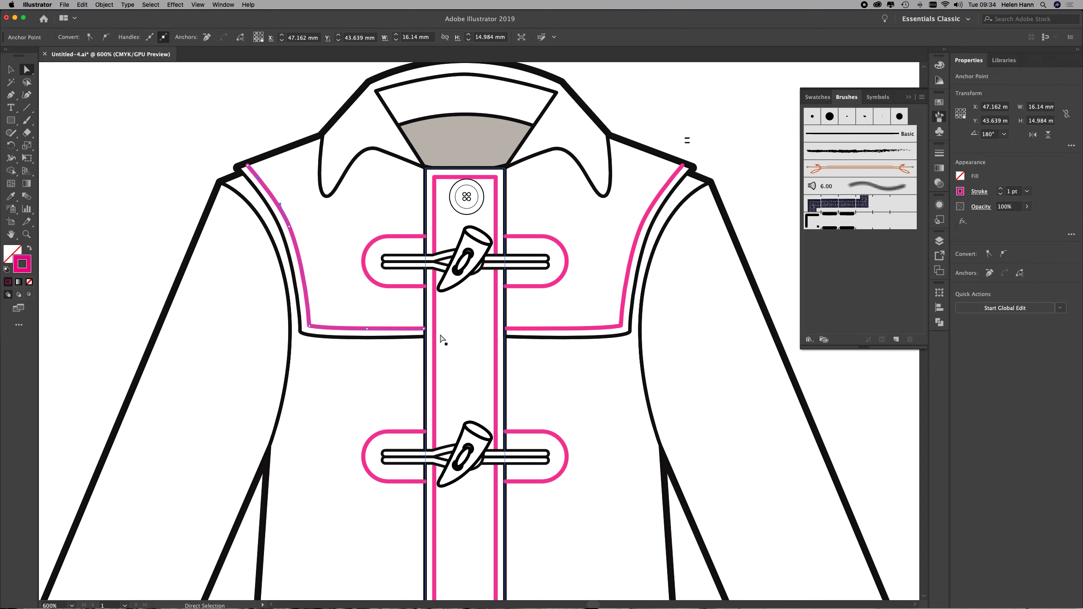
{"action": "left_click", "coordinate": [849, 221]}
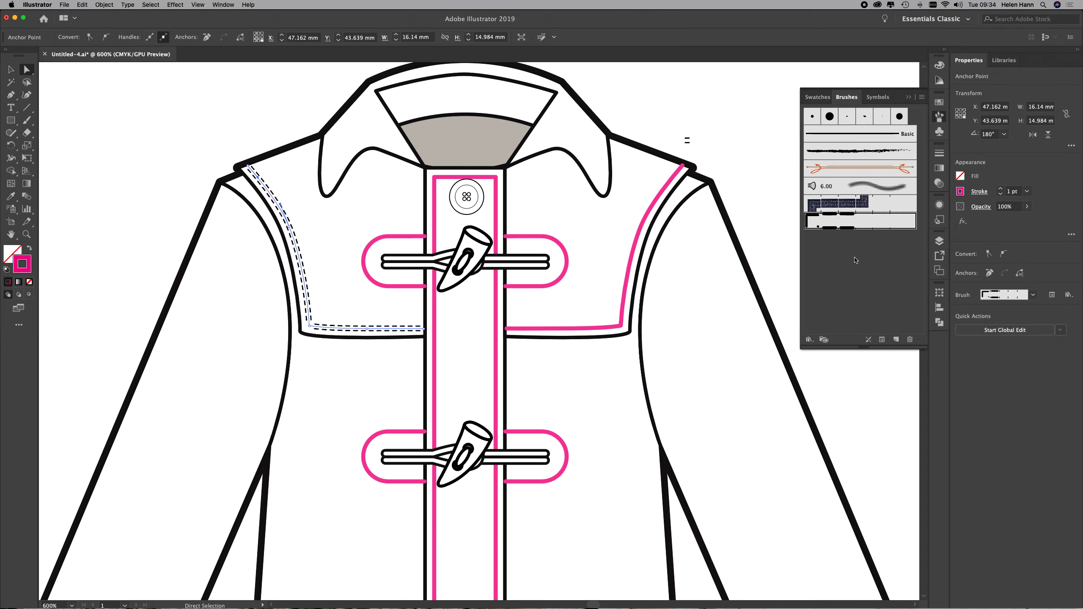
Apply the twin needle brush to the matching pink stitch line on the right yoke.
{"action": "left_click", "coordinate": [609, 328]}
{"action": "left_click", "coordinate": [608, 327]}
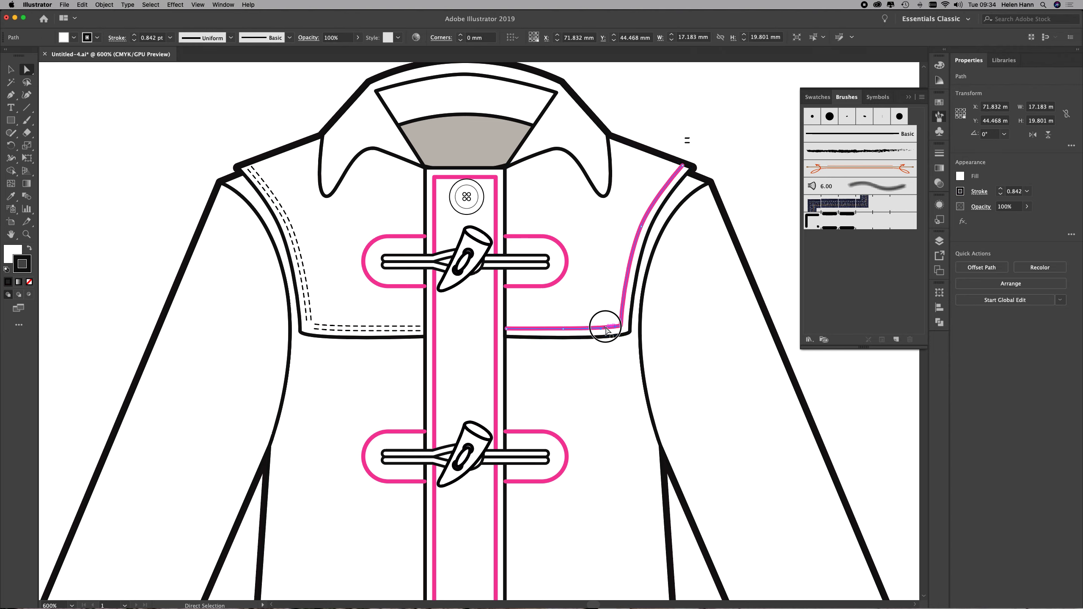
{"action": "left_click", "coordinate": [849, 221]}
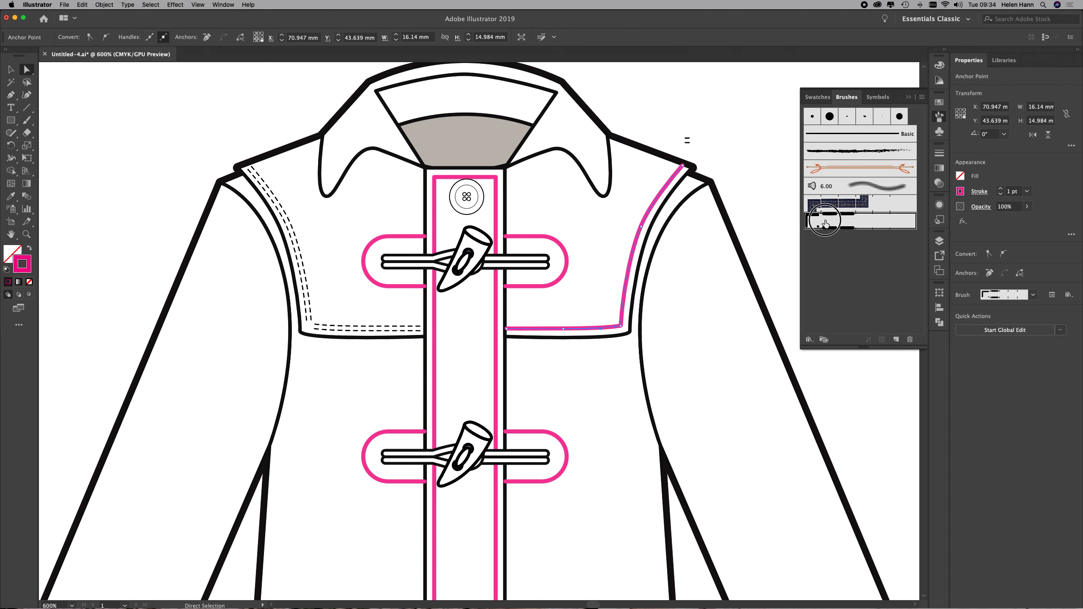
Apply the twin needle brush to the front placket stitch line and the stitch lines around both sides of the top toggle.
{"action": "left_click", "coordinate": [530, 286]}
{"action": "left_click", "coordinate": [841, 222]}
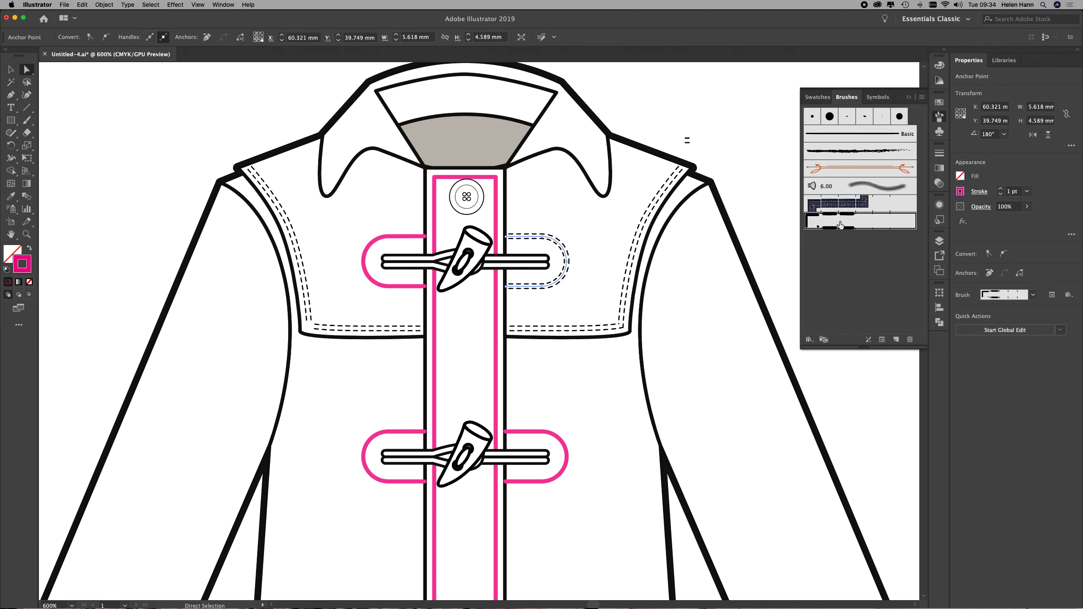
{"action": "left_click", "coordinate": [497, 307]}
{"action": "left_click", "coordinate": [824, 226]}
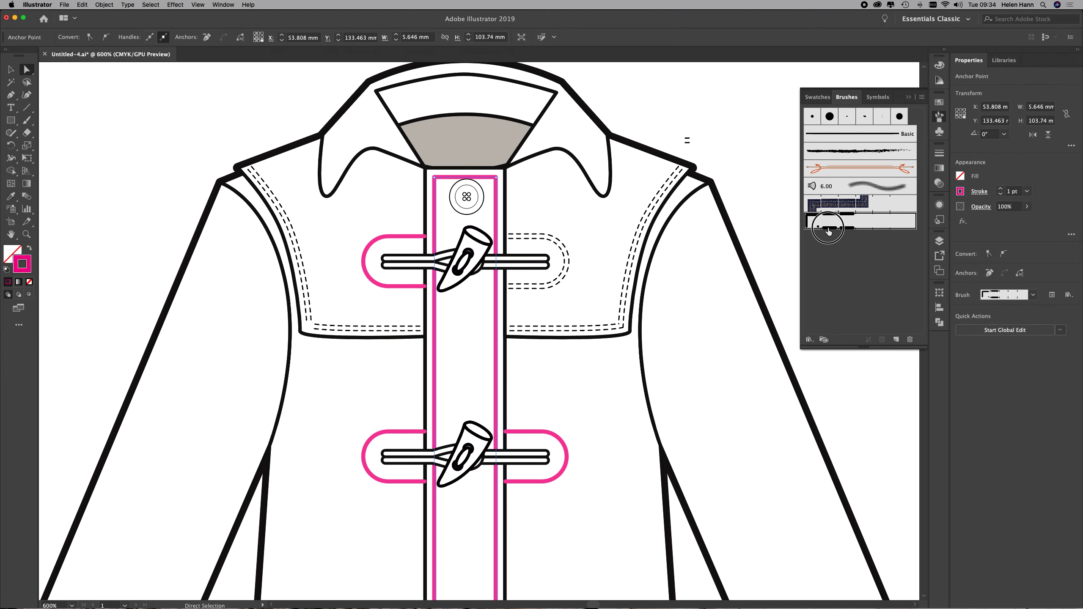
{"action": "left_click", "coordinate": [384, 241]}
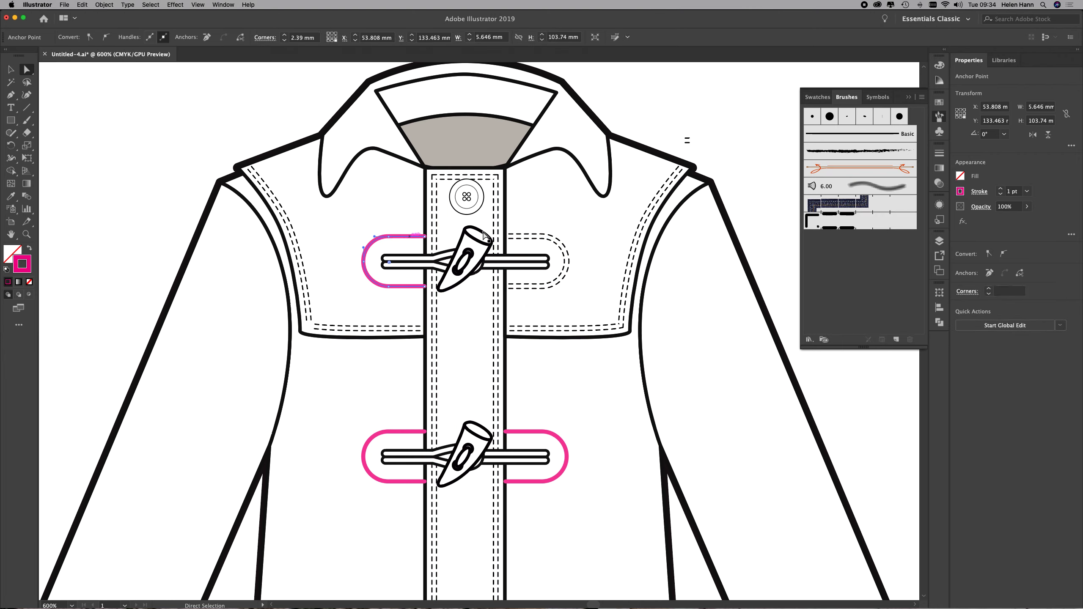
{"action": "left_click", "coordinate": [836, 221]}
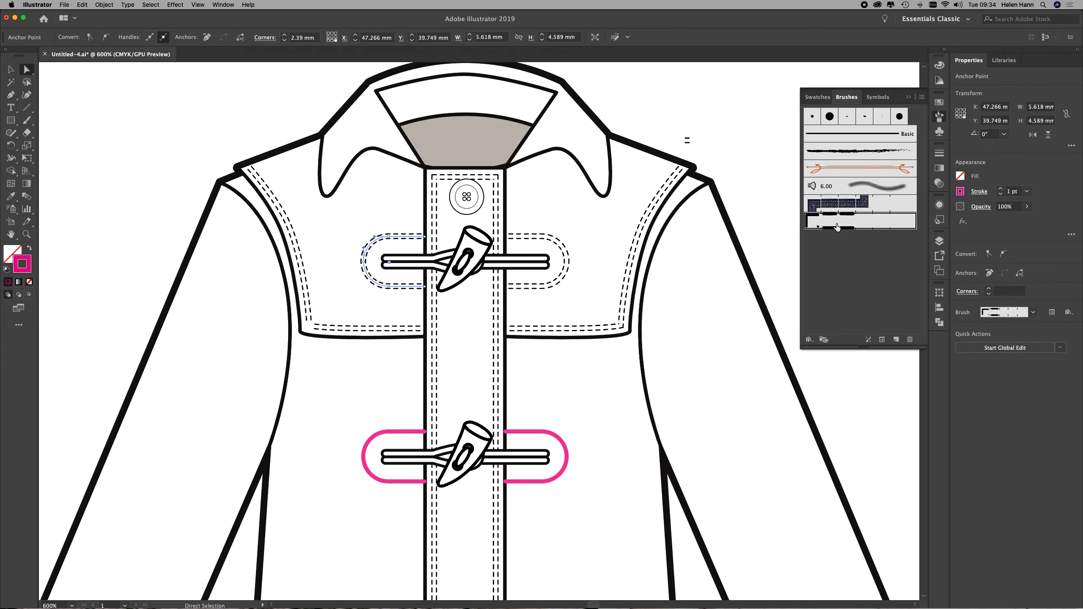
{"action": "left_click", "coordinate": [534, 432]}
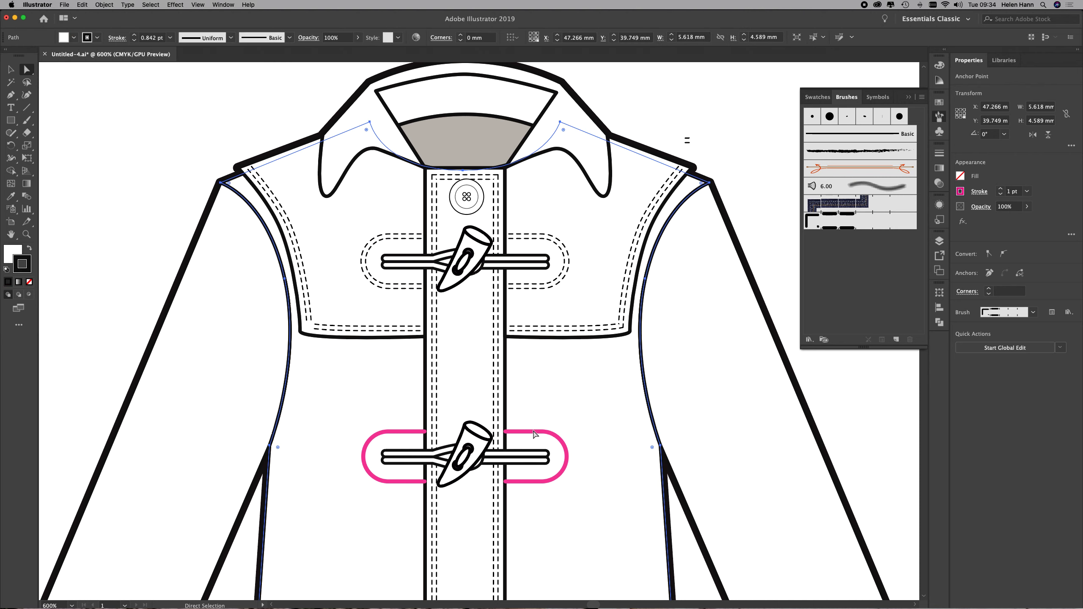
{"action": "left_click", "coordinate": [400, 433], "text": "shift"}
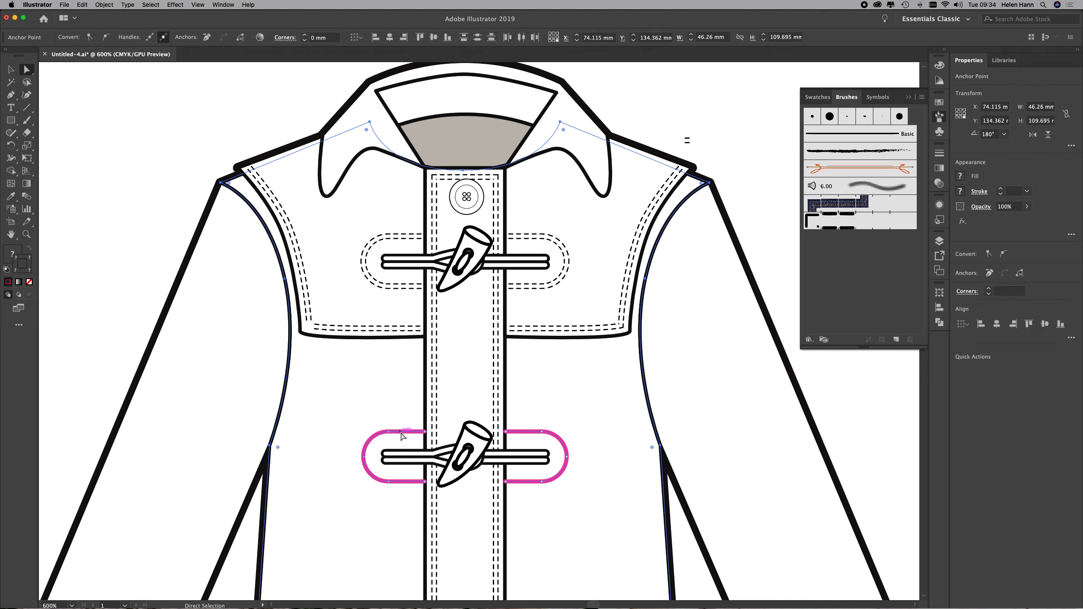
{"action": "left_click", "coordinate": [765, 258]}
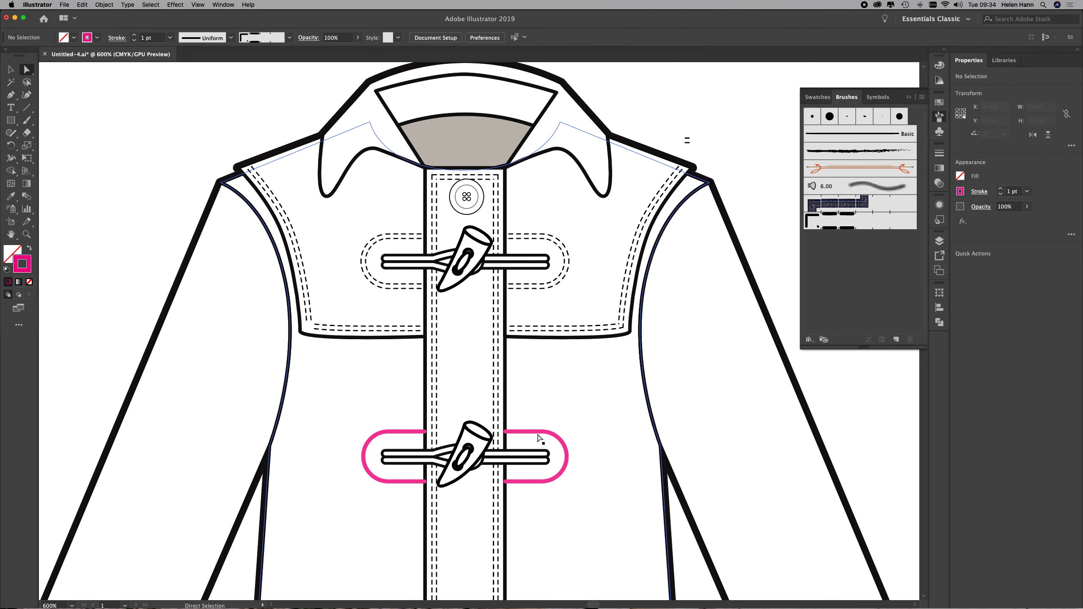
Select the stitch lines on both sides of the second toggle together and apply the twin needle brush.
{"action": "left_click", "coordinate": [400, 439], "text": "shift"}
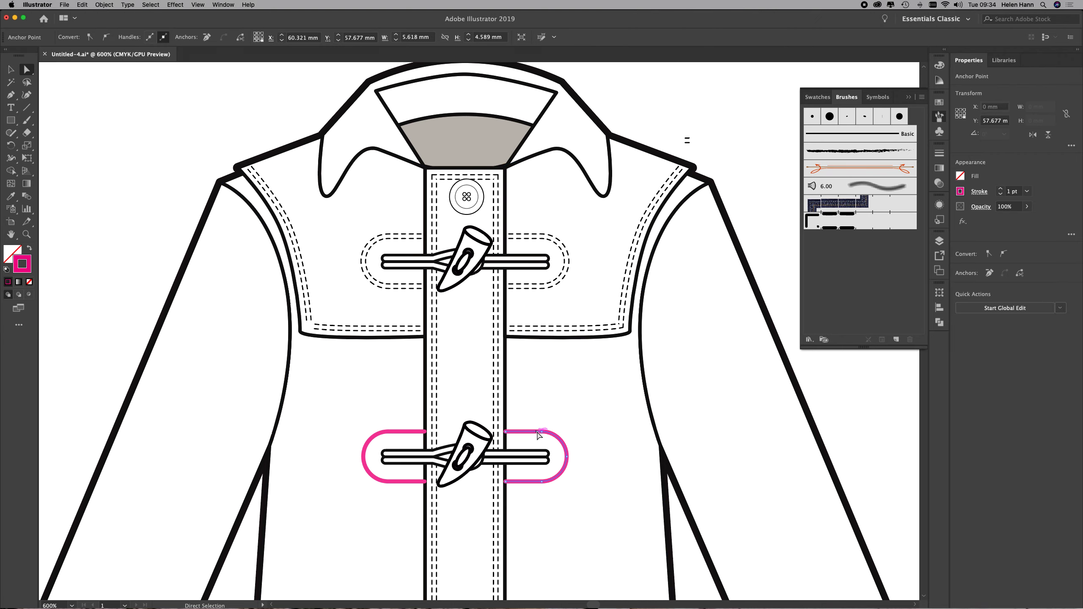
{"action": "left_click", "coordinate": [401, 441], "text": "shift"}
{"action": "left_click", "coordinate": [842, 225]}
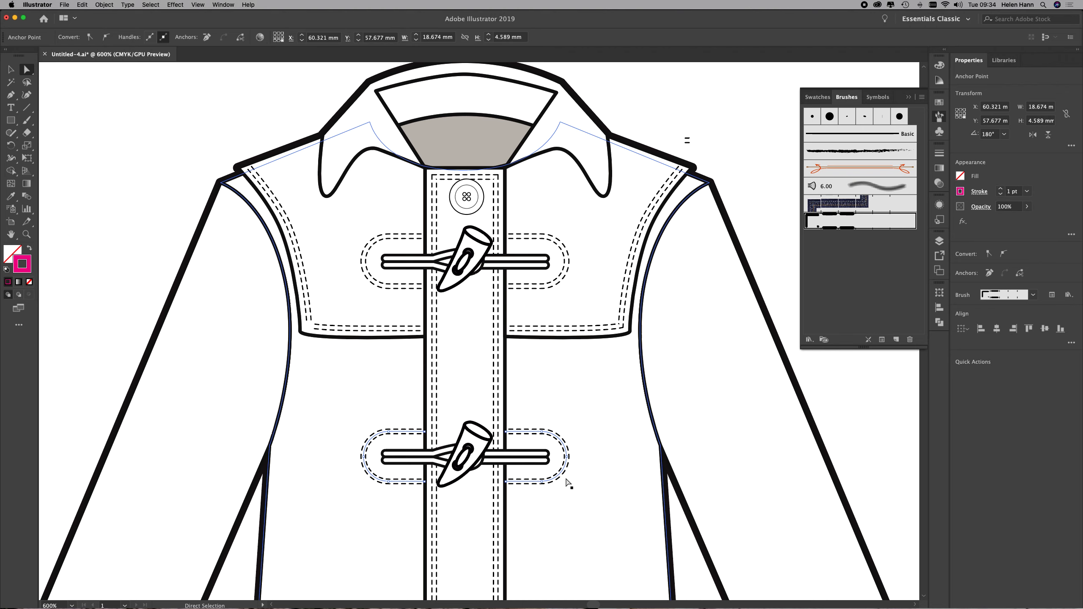
Select the stitch lines of the two lower toggles, both pocket flaps and both pockets, and apply the twin needle brush.
{"action": "scroll", "coordinate": [566, 477], "scroll_direction": "down", "scroll_amount": 10}
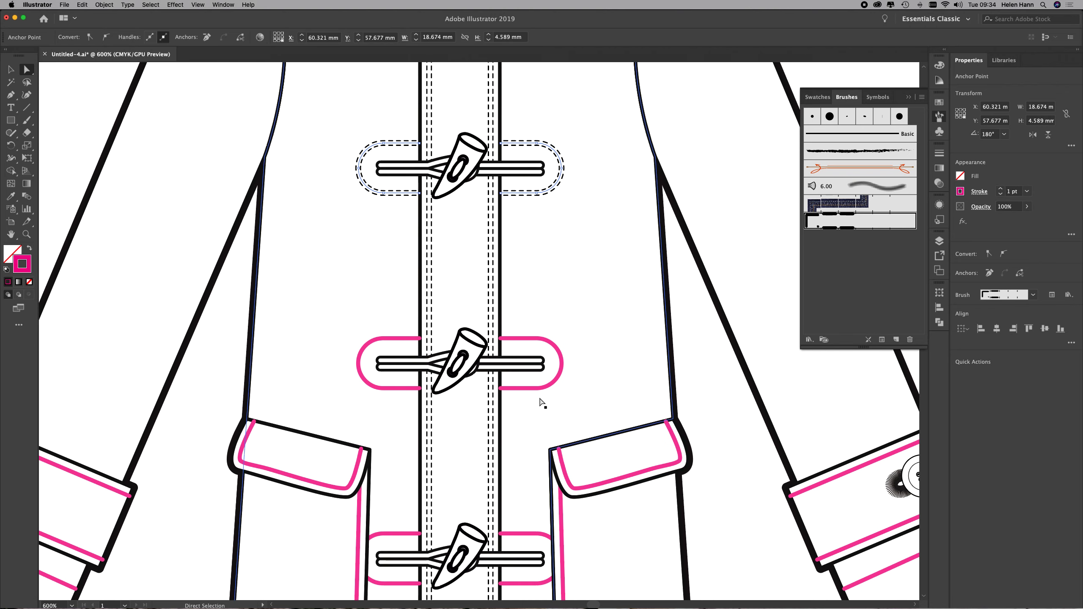
{"action": "left_click", "coordinate": [537, 388]}
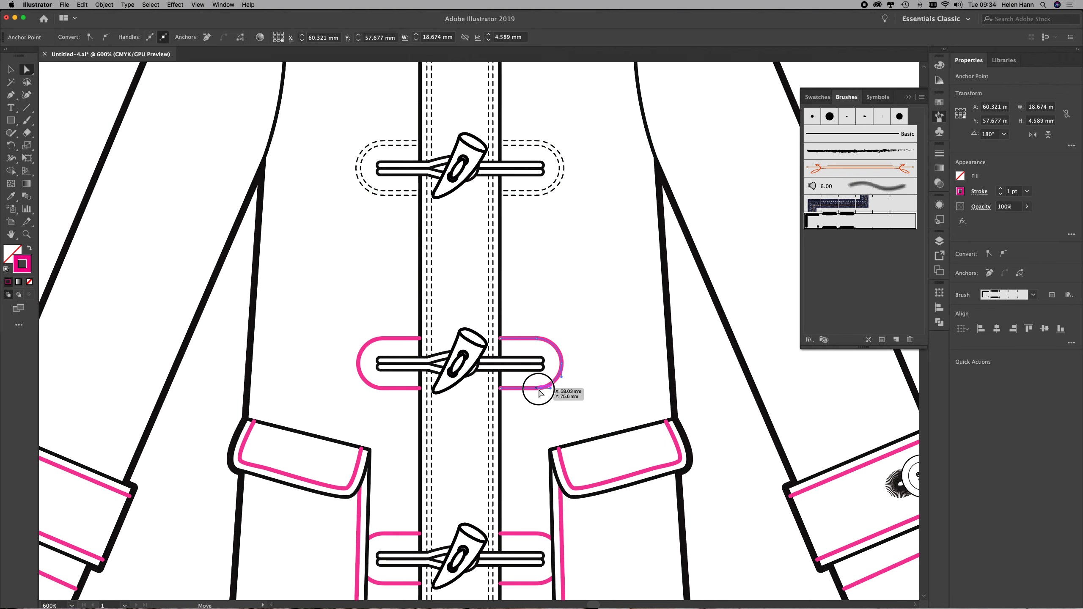
{"action": "left_click", "coordinate": [391, 388], "text": "shift"}
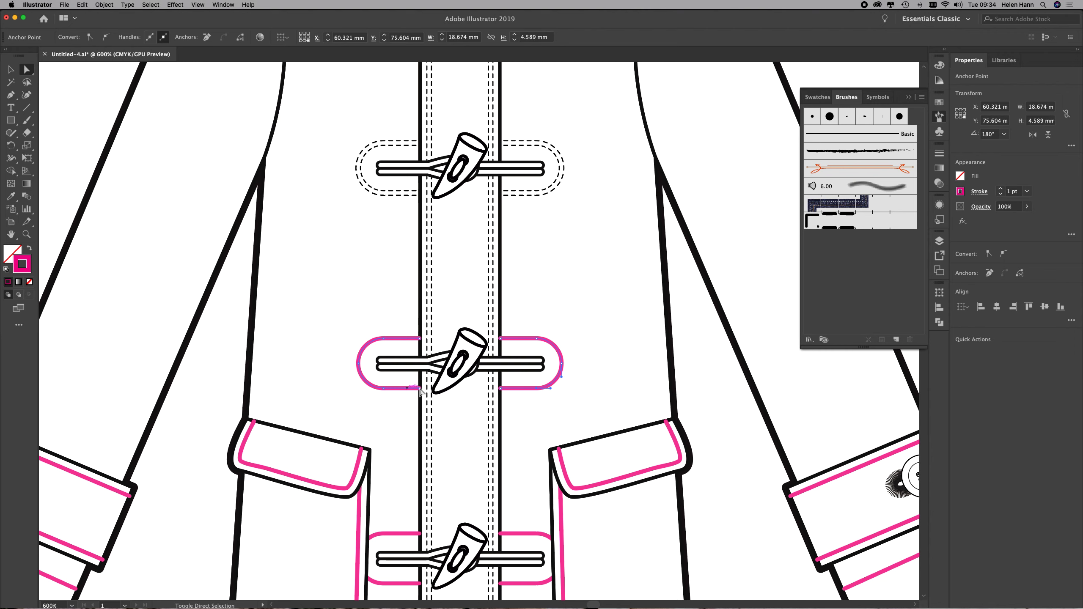
{"action": "left_click", "coordinate": [563, 470], "text": "shift"}
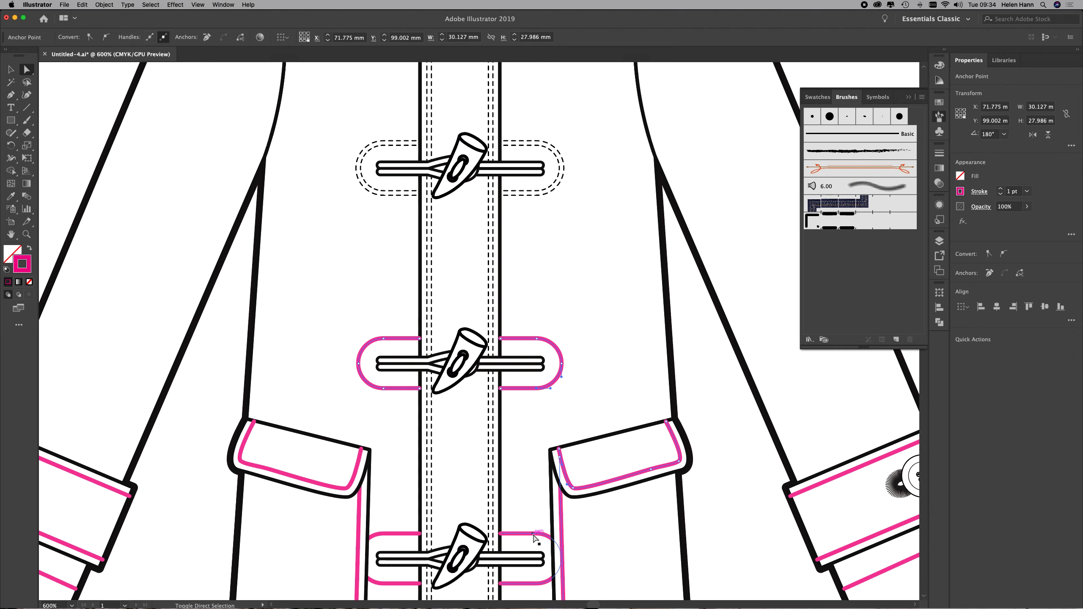
{"action": "left_click", "coordinate": [400, 535], "text": "shift"}
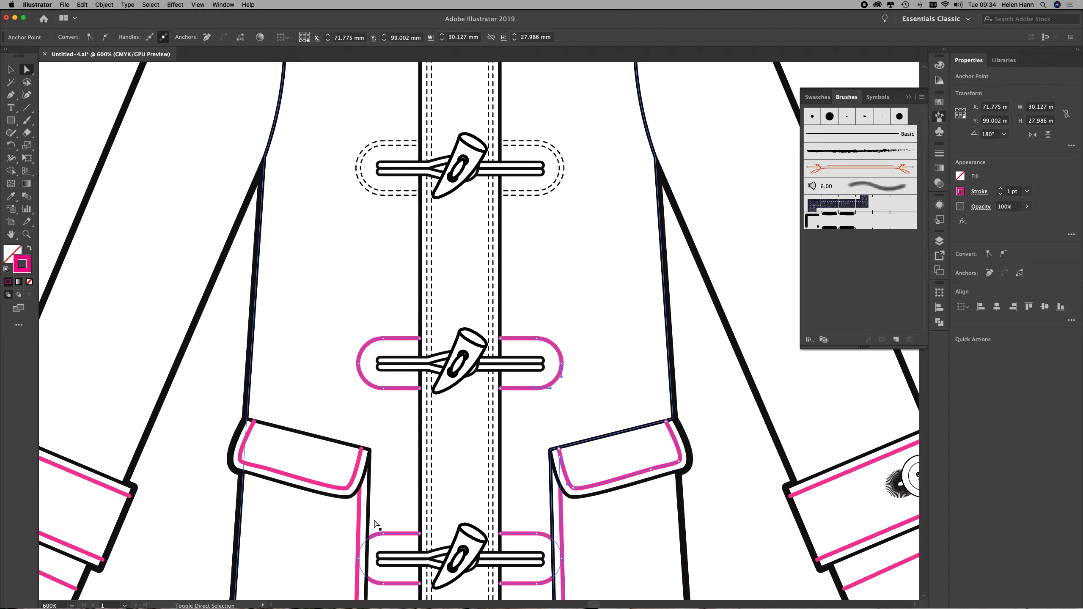
{"action": "left_click", "coordinate": [347, 489], "text": "shift"}
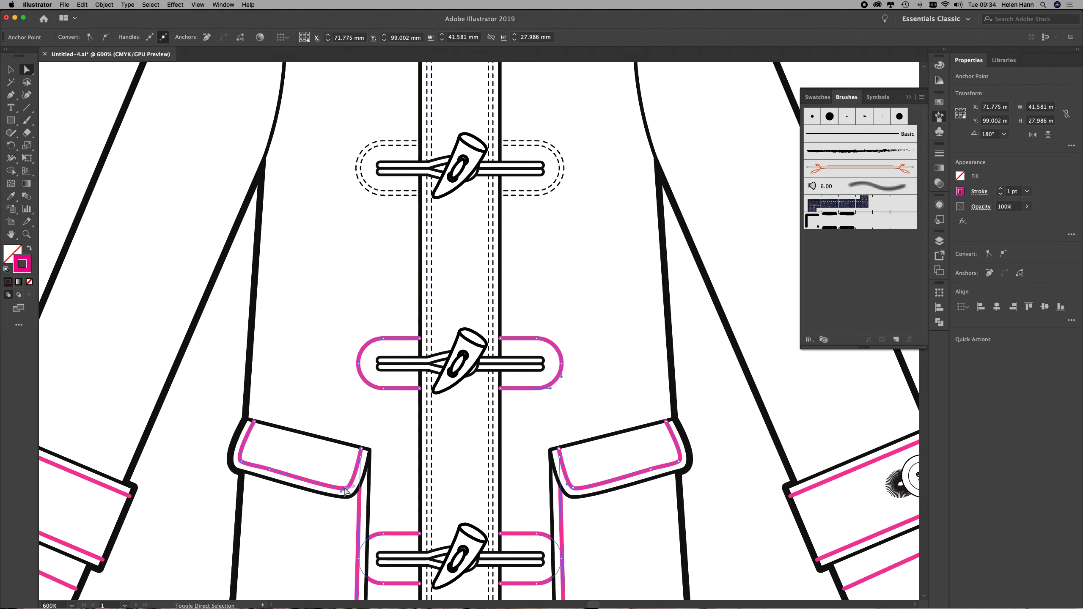
{"action": "left_click", "coordinate": [836, 221]}
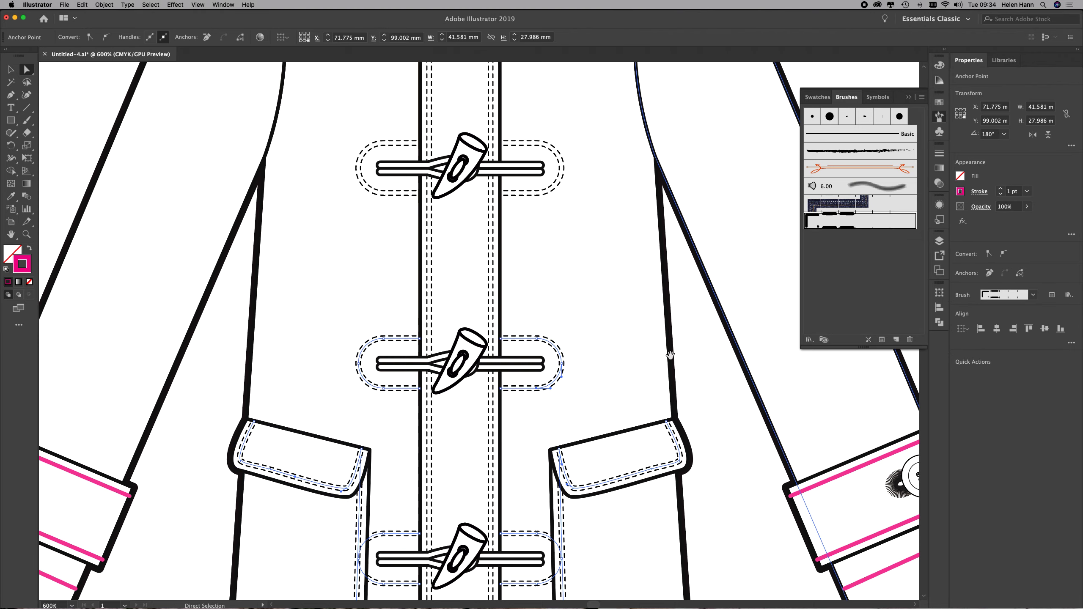
Apply the twin needle brush to the cuff tab and sleeve hem stitch lines on the right sleeve.
{"action": "left_click_drag", "start_coordinate": [670, 355], "coordinate": [512, 206]}
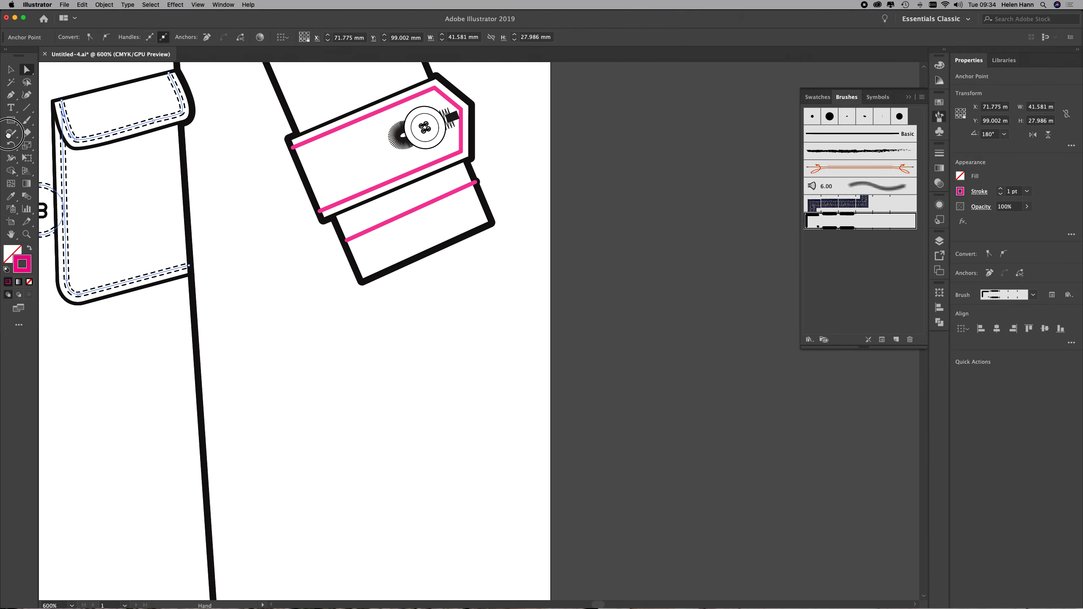
{"action": "left_click", "coordinate": [360, 118]}
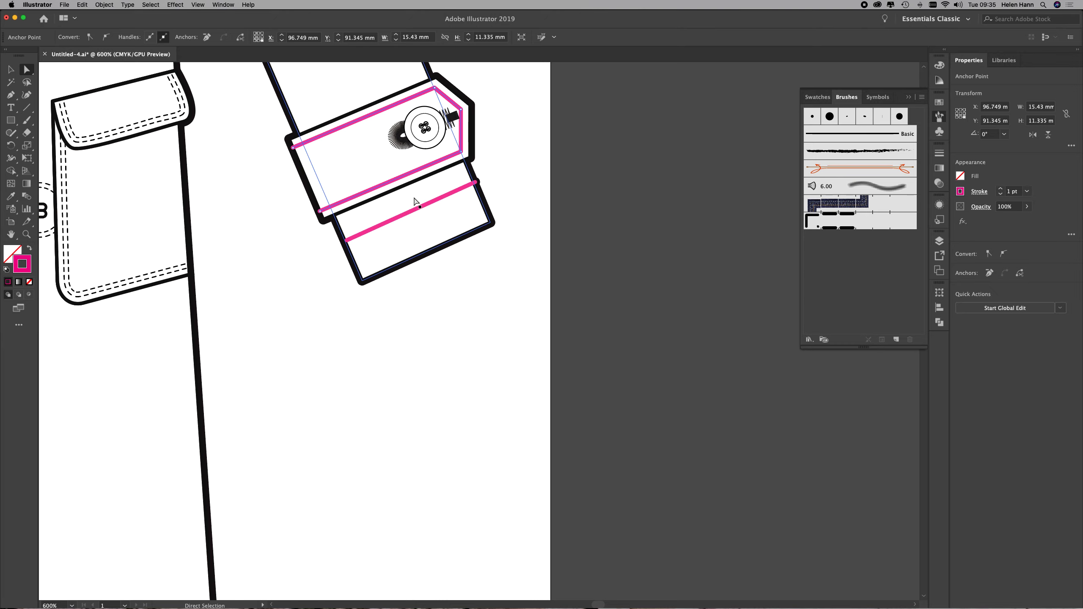
{"action": "left_click", "coordinate": [463, 191], "text": "shift"}
{"action": "left_click", "coordinate": [822, 215]}
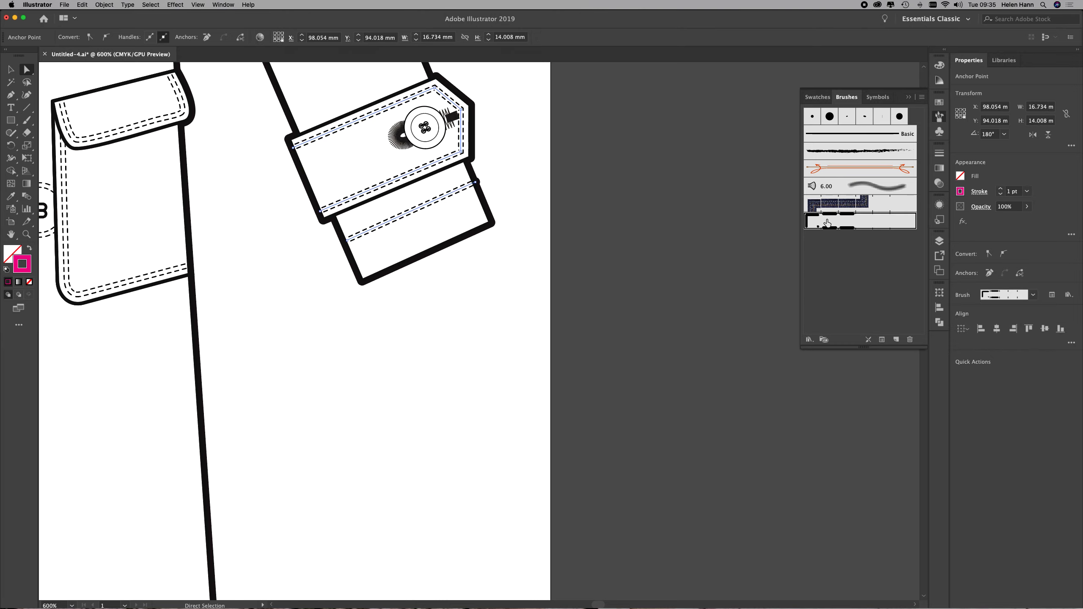
Apply the twin needle brush to the cuff tab and sleeve hem stitch lines on the left sleeve.
{"action": "left_click_drag", "start_coordinate": [308, 315], "coordinate": [768, 395]}
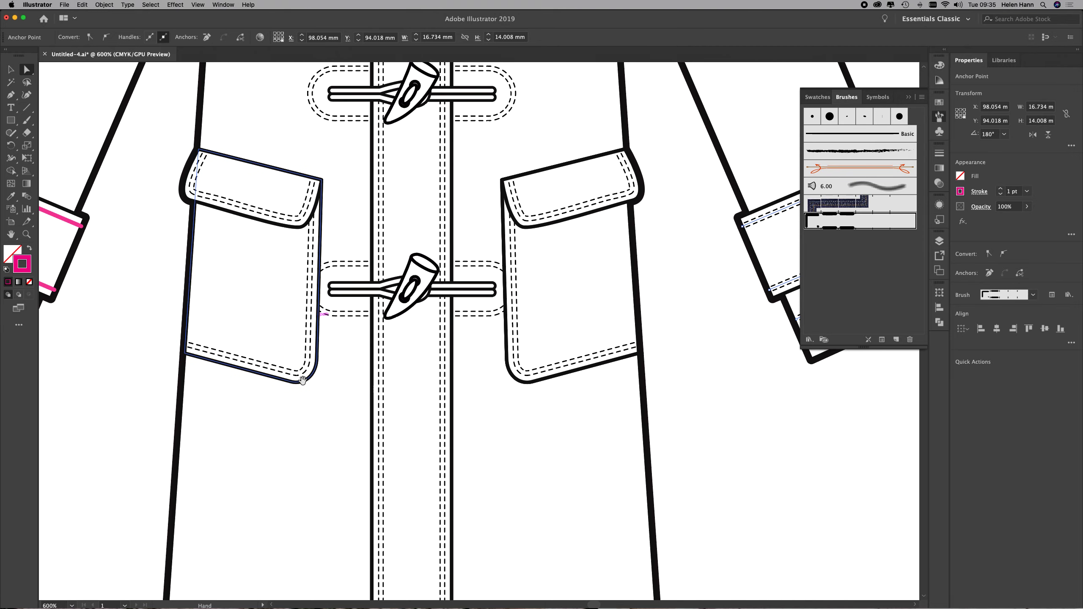
{"action": "left_click_drag", "start_coordinate": [300, 380], "coordinate": [593, 398]}
{"action": "left_click", "coordinate": [348, 236]}
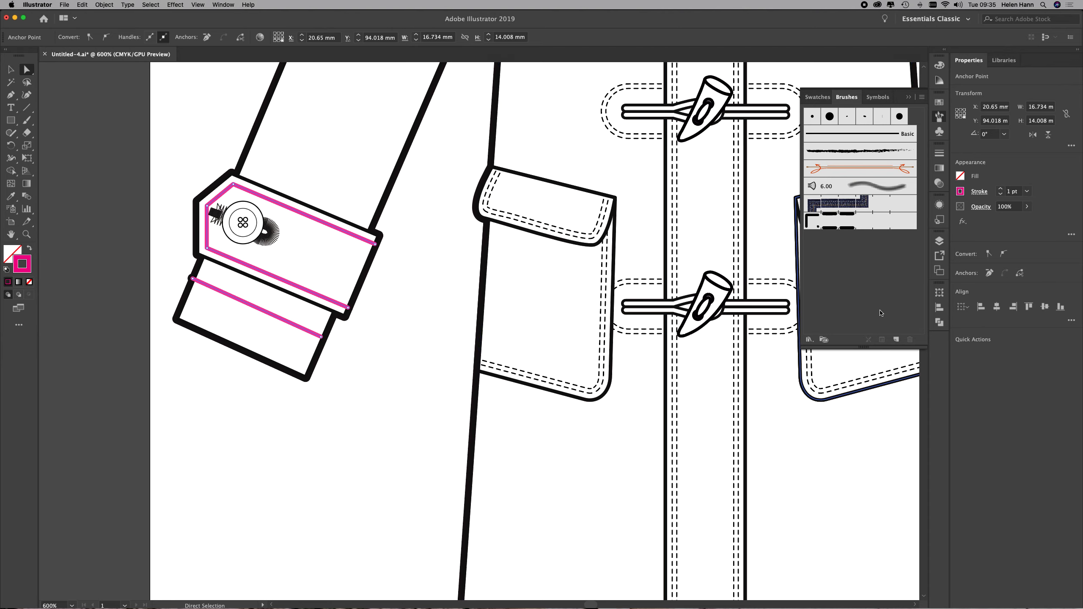
{"action": "left_click", "coordinate": [849, 216]}
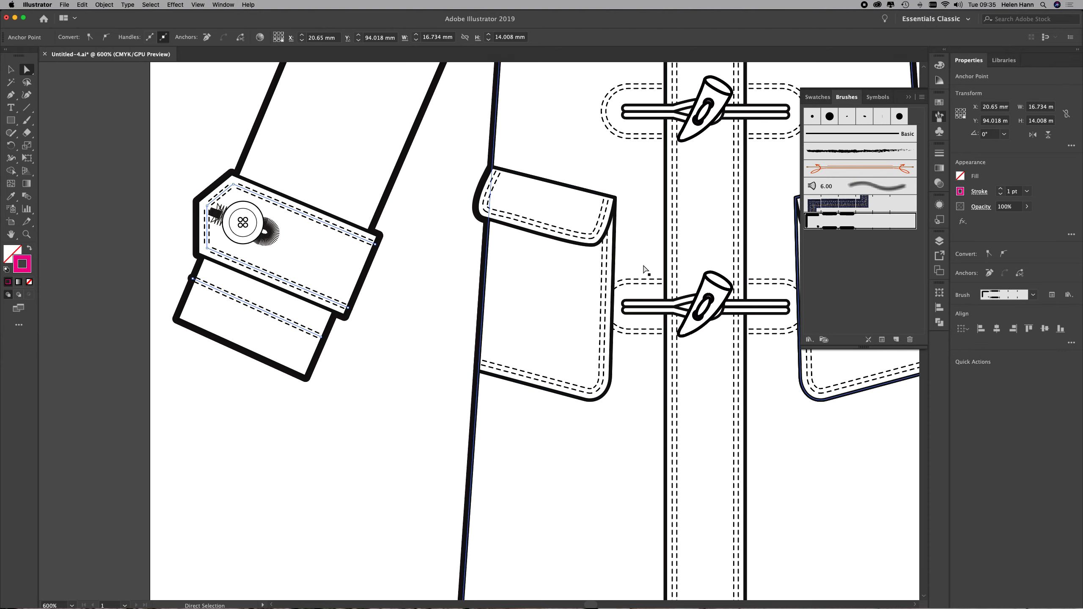
{"action": "left_click", "coordinate": [691, 242], "text": "alt+super"}
{"action": "left_click", "coordinate": [579, 239], "text": "alt+super"}
{"action": "left_click", "coordinate": [580, 239], "text": "alt+super"}
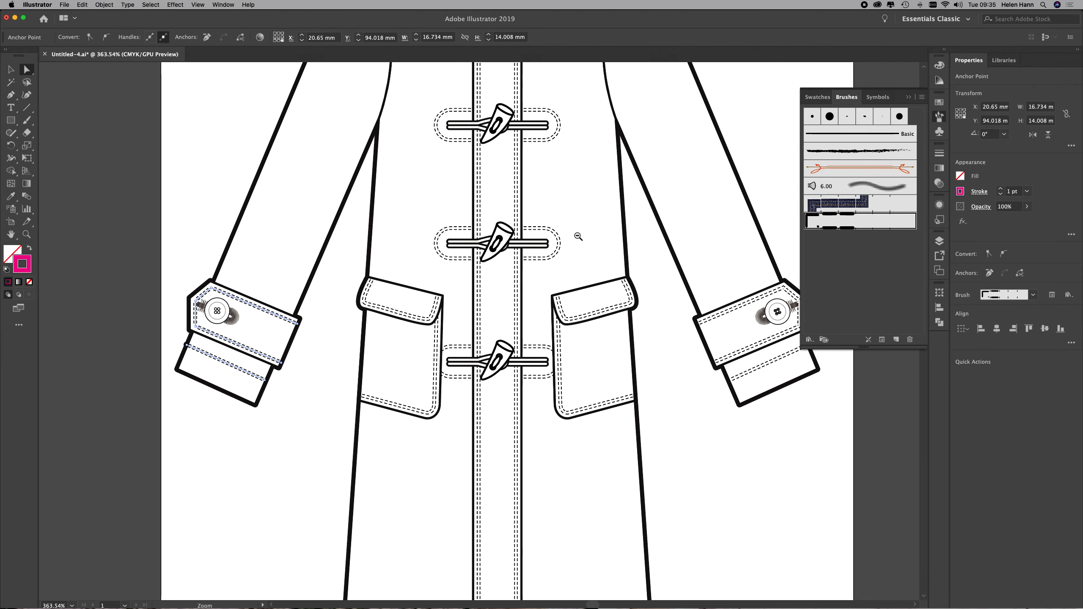
{"action": "left_click_drag", "start_coordinate": [559, 180], "coordinate": [558, 331]}
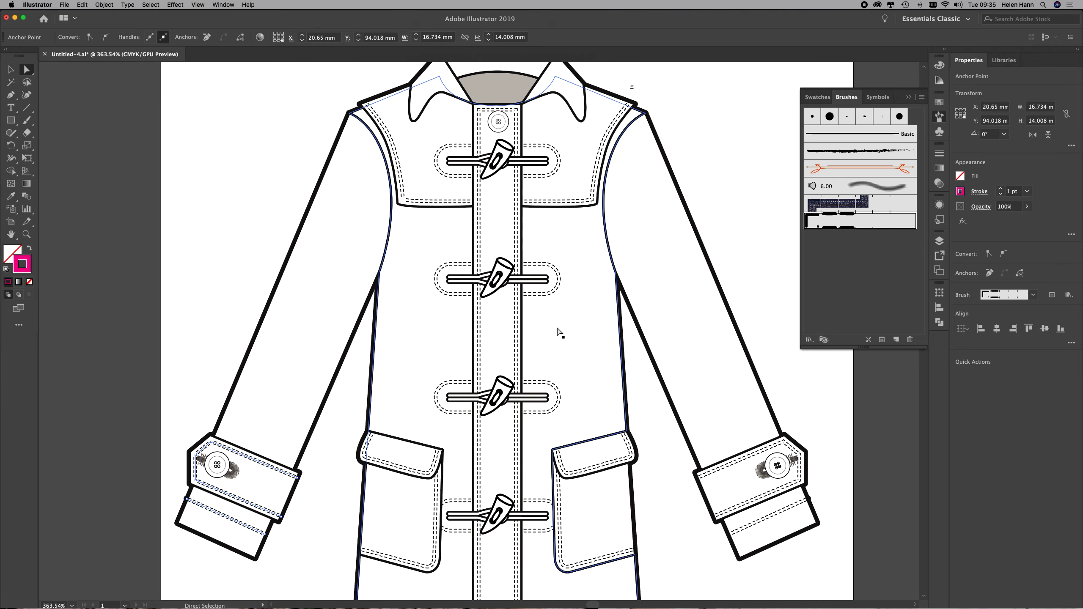